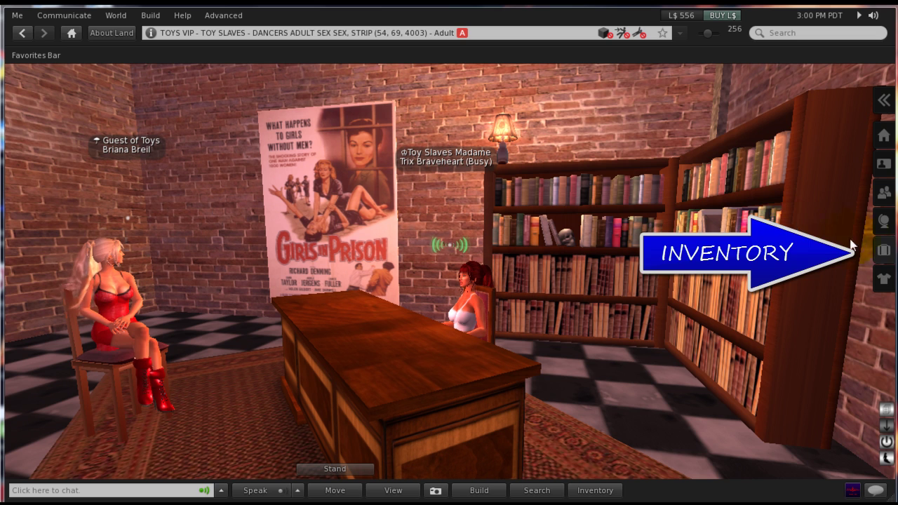
Step: Create a new folder in the avatar's inventory and name it #RLV
{"action": "left_click", "coordinate": [884, 252]}
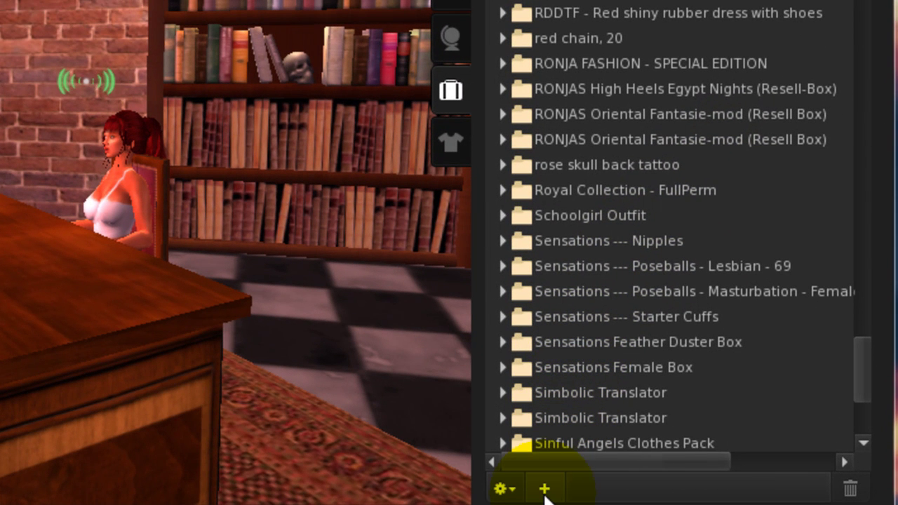
{"action": "left_click", "coordinate": [545, 490]}
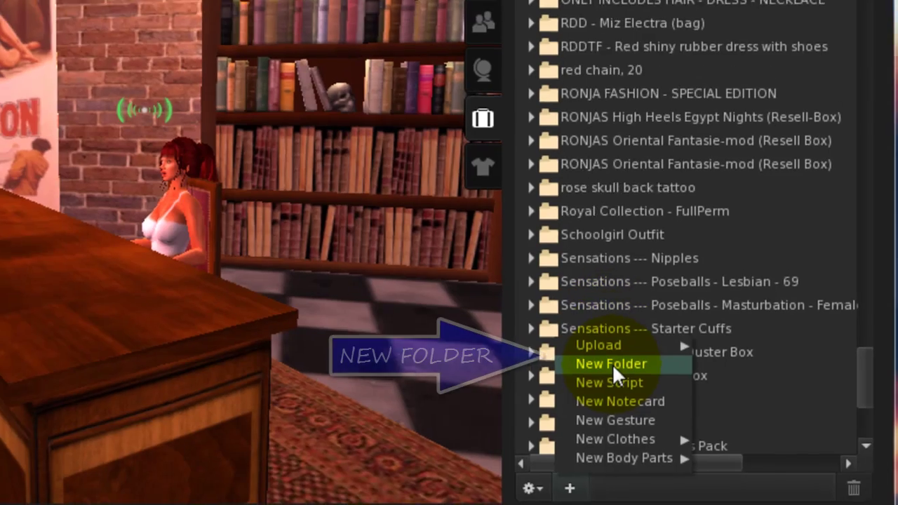
{"action": "left_click", "coordinate": [590, 355]}
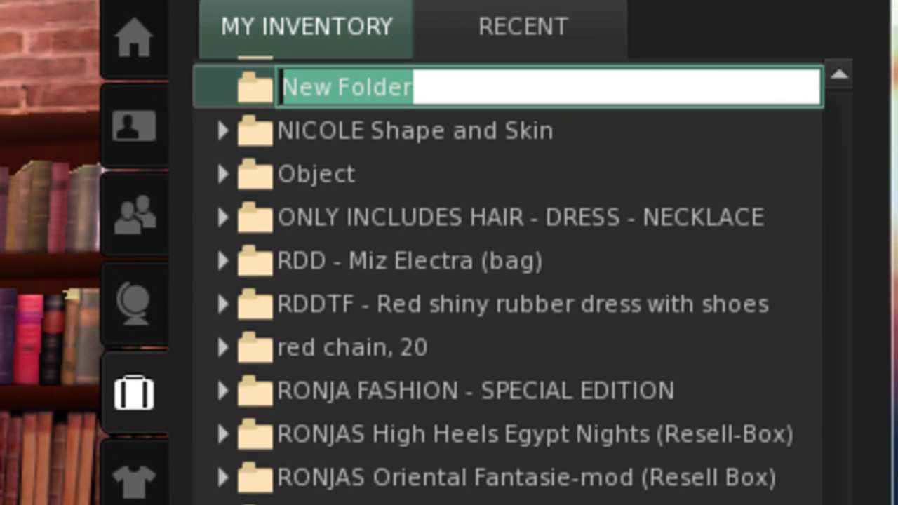
{"action": "type", "text": "#"}
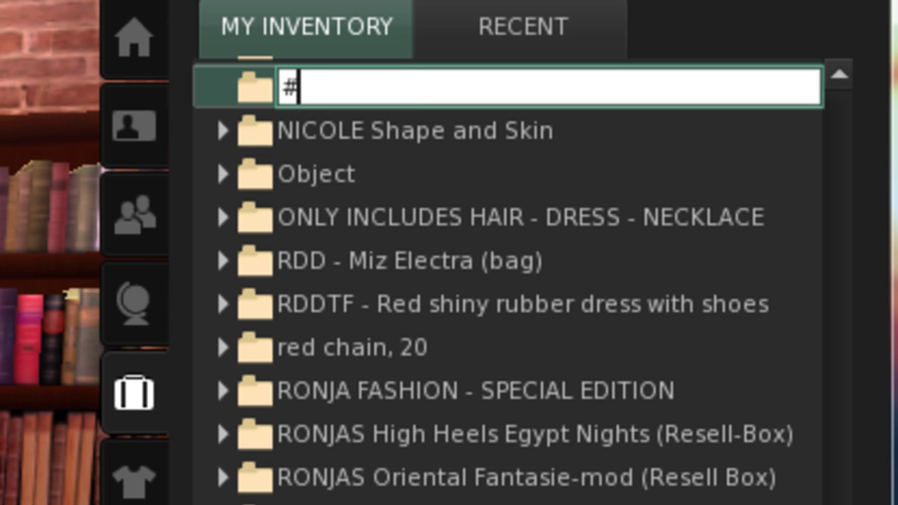
{"action": "type", "text": "RL"}
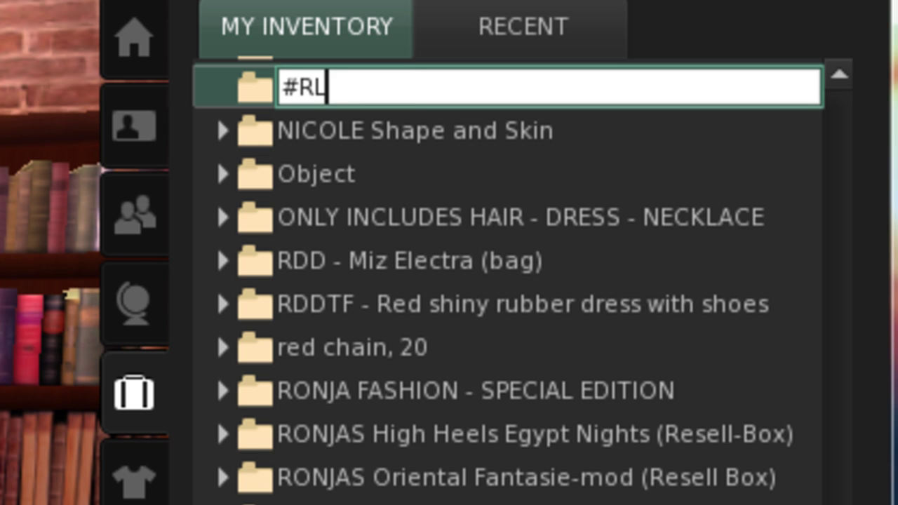
{"action": "type", "text": "V"}
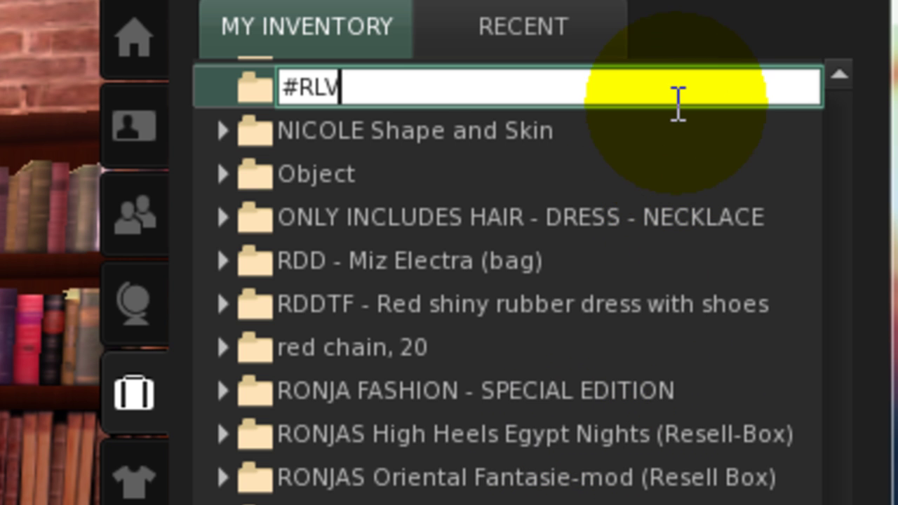
{"action": "left_click", "coordinate": [635, 144]}
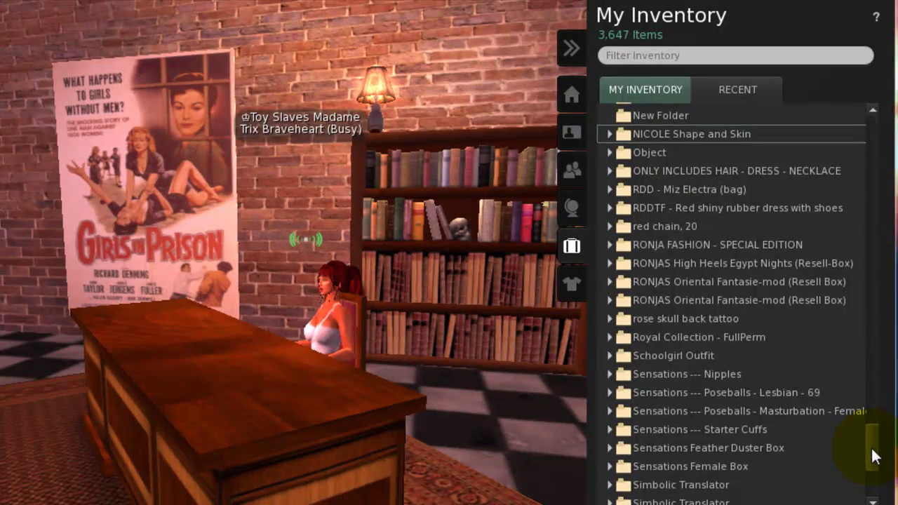
Step: Select the #RLV folder in the inventory and open a second inventory window beside the main one
{"action": "left_click_drag", "start_coordinate": [873, 456], "coordinate": [873, 151]}
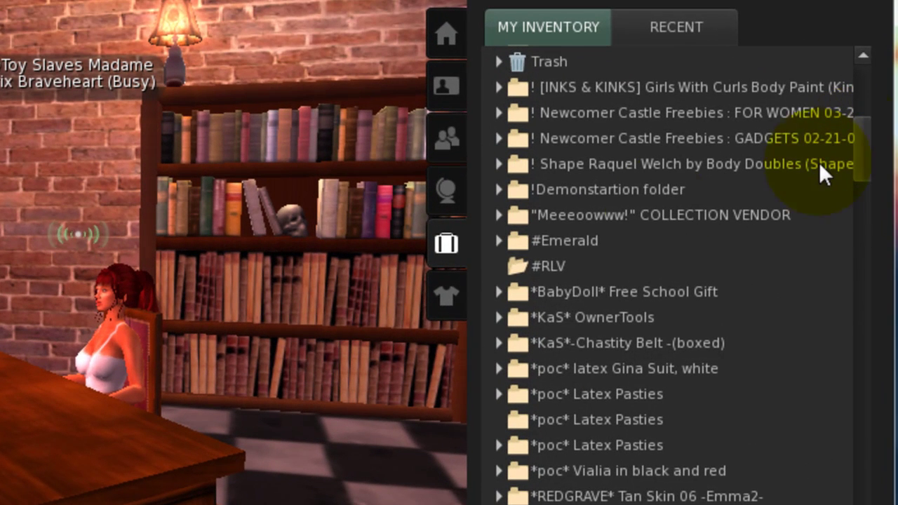
{"action": "left_click", "coordinate": [569, 265]}
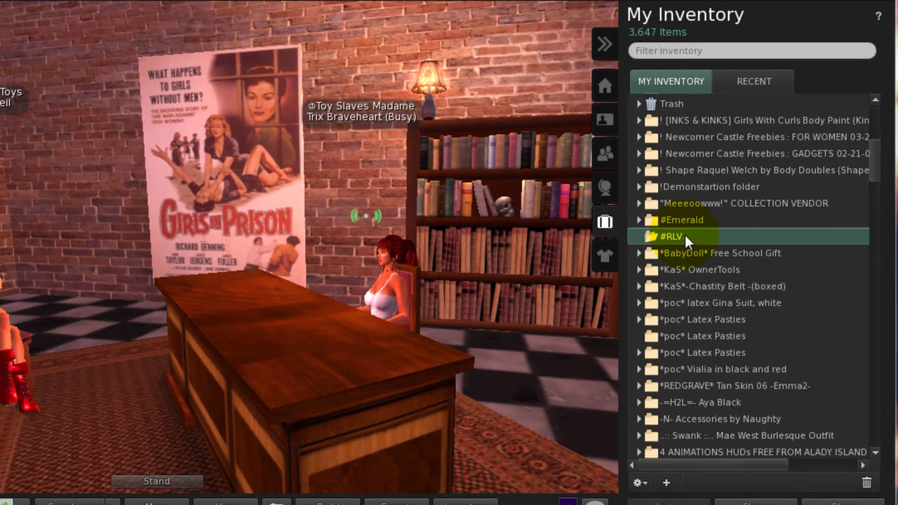
{"action": "left_click", "coordinate": [639, 484]}
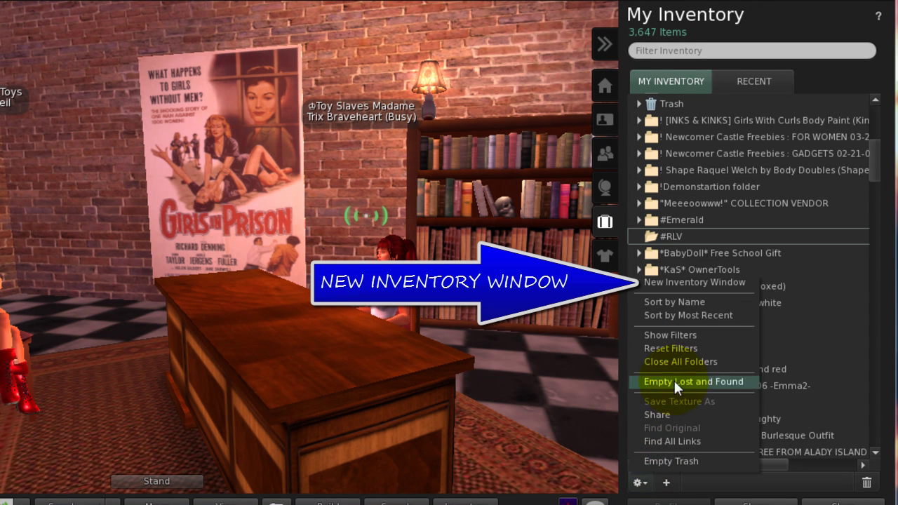
{"action": "left_click", "coordinate": [703, 282]}
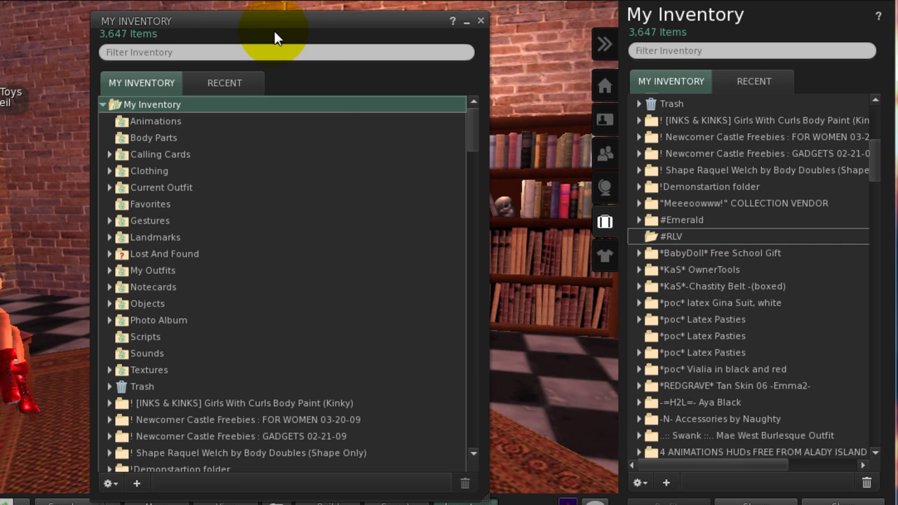
{"action": "mouse_move", "coordinate": [276, 19]}
{"action": "left_mouse_down"}
{"action": "mouse_move", "coordinate": [316, 16]}
{"action": "mouse_move", "coordinate": [281, 17]}
{"action": "left_mouse_up"}
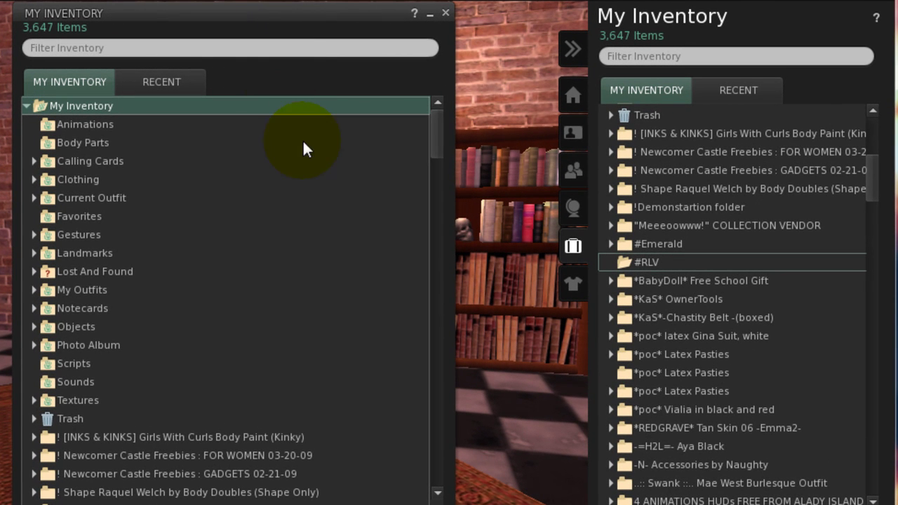
Step: Move the *HD* Solar - corset folder from !Demonstartion folder into #RLV and expand #RLV to check it
{"action": "left_click_drag", "start_coordinate": [434, 139], "coordinate": [435, 174]}
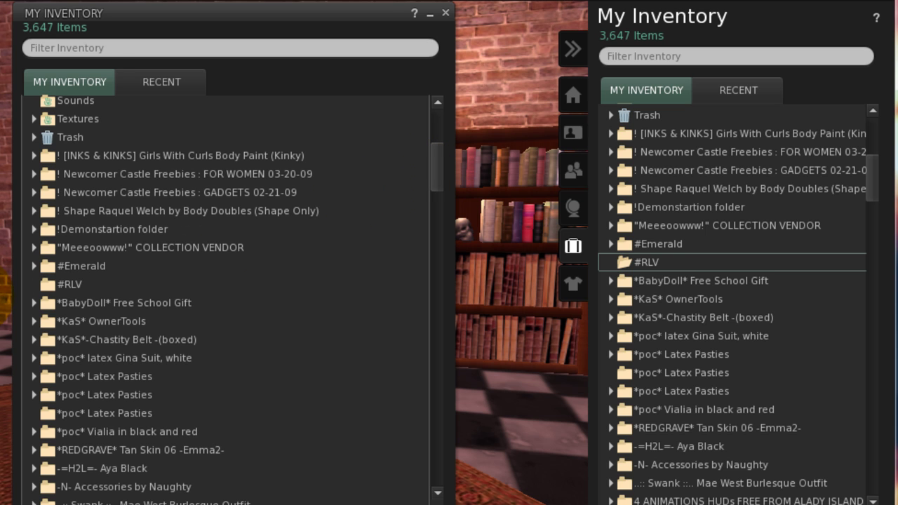
{"action": "left_click", "coordinate": [32, 227]}
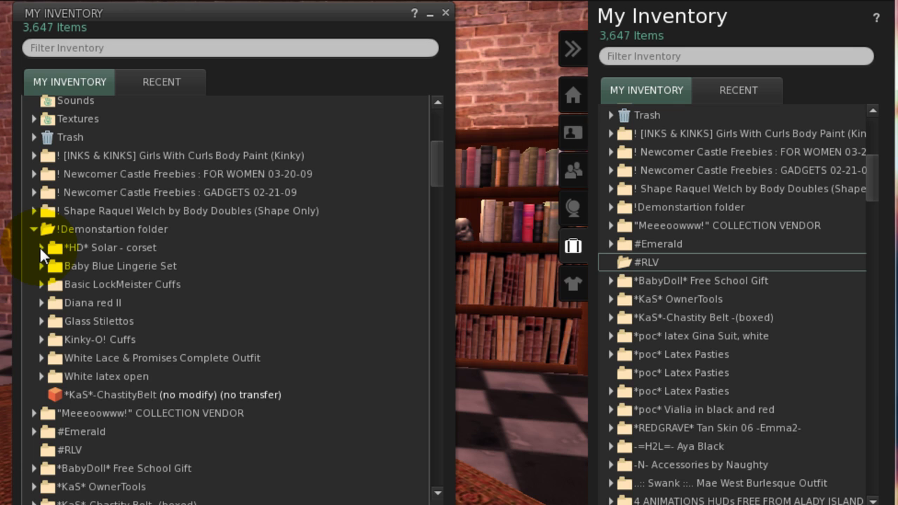
{"action": "left_click", "coordinate": [40, 247]}
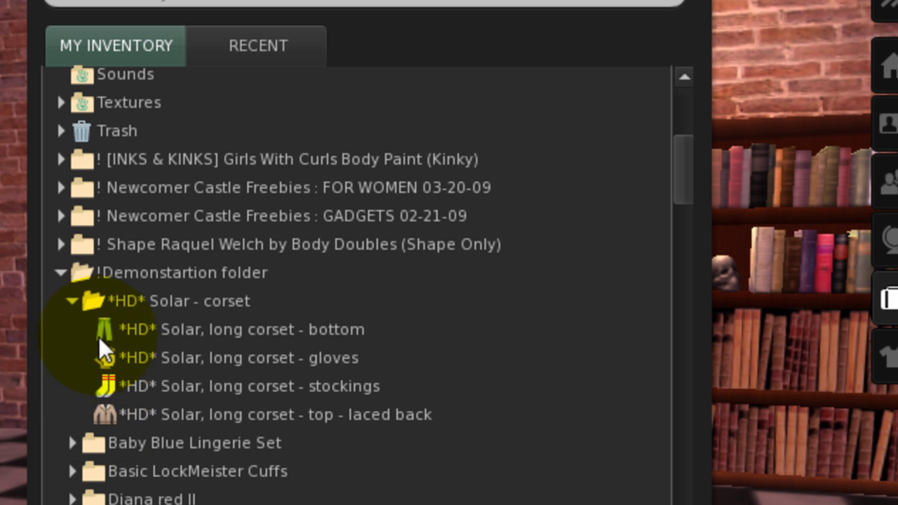
{"action": "left_click", "coordinate": [71, 301]}
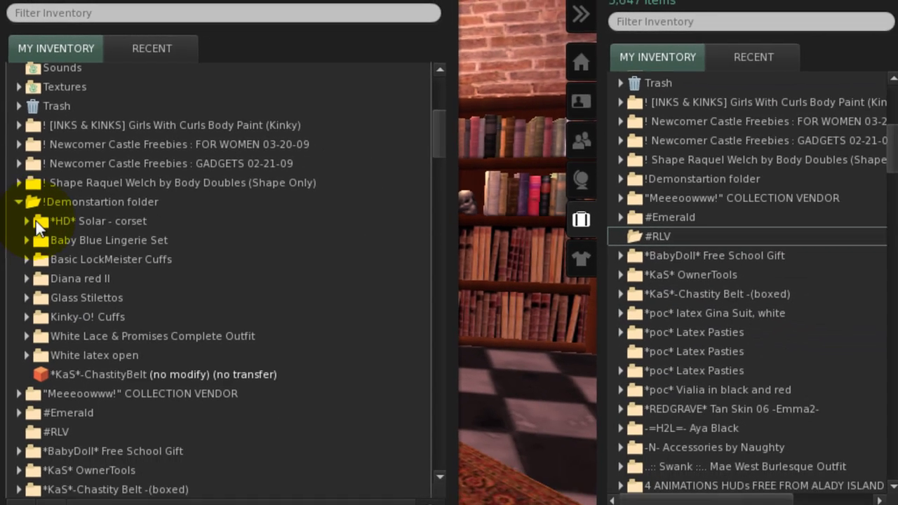
{"action": "left_click", "coordinate": [40, 221]}
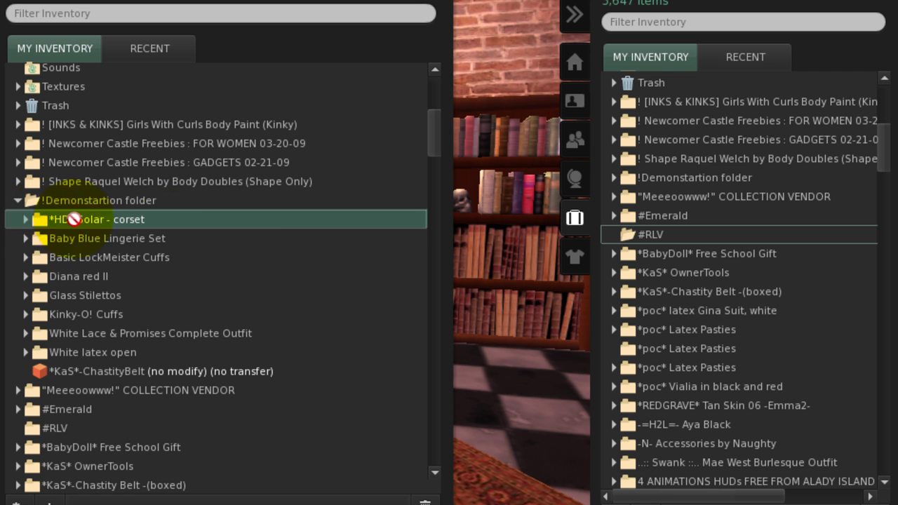
{"action": "left_click_drag", "start_coordinate": [412, 249], "coordinate": [631, 236]}
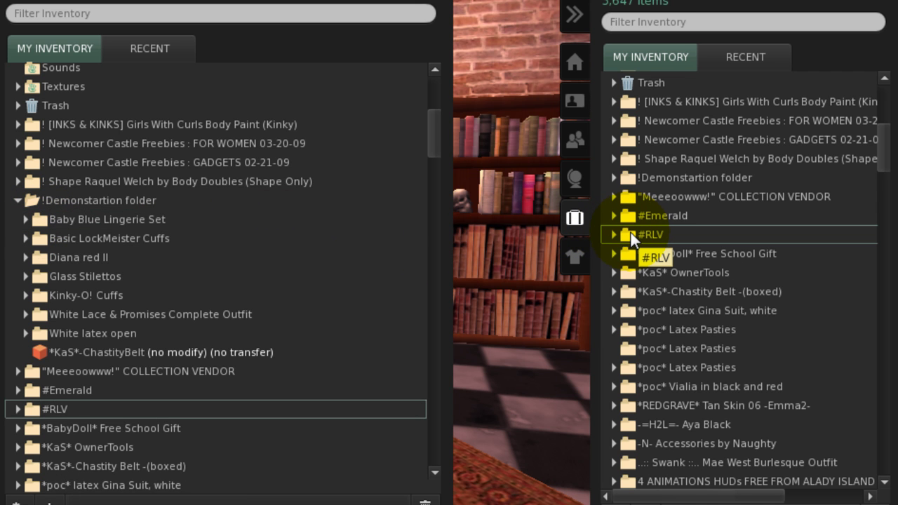
{"action": "left_click", "coordinate": [607, 234]}
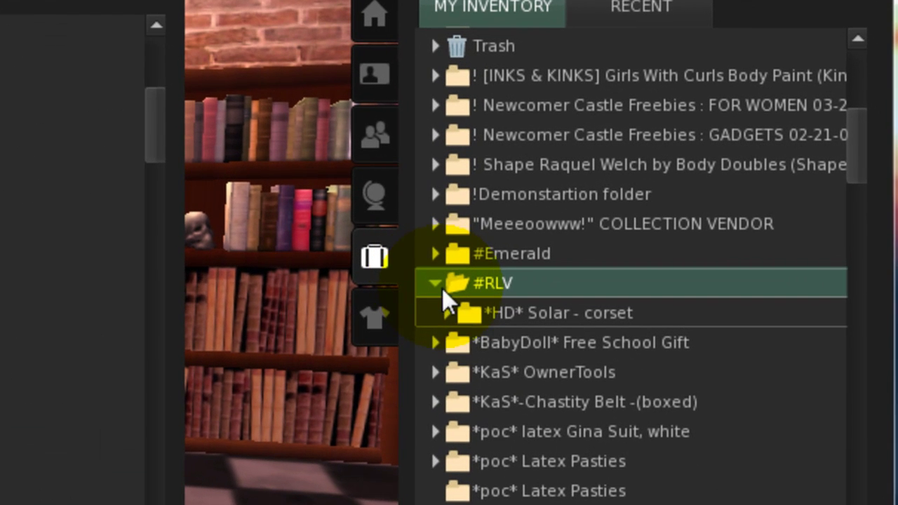
{"action": "left_click", "coordinate": [443, 315]}
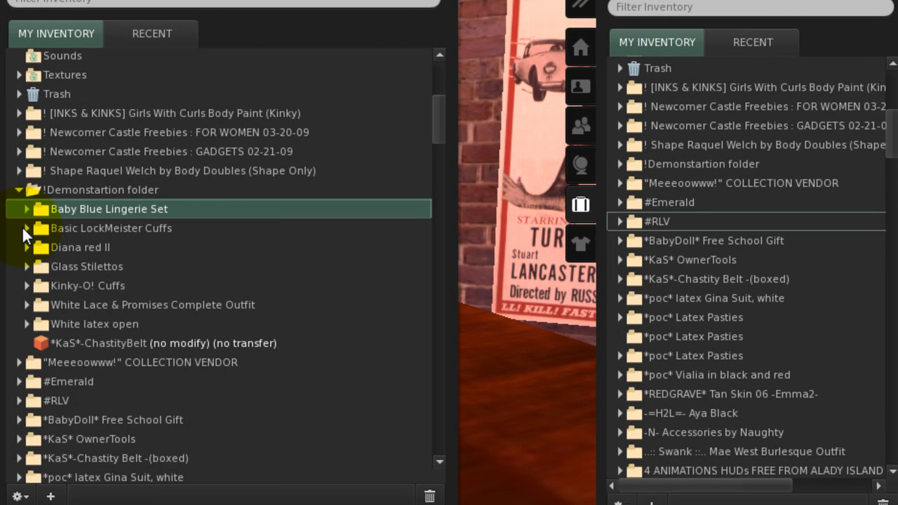
Step: Review the contents of Basic LockMeister Cuffs, and move that folder from !Demonstartion folder into #RLV
{"action": "left_click", "coordinate": [25, 227]}
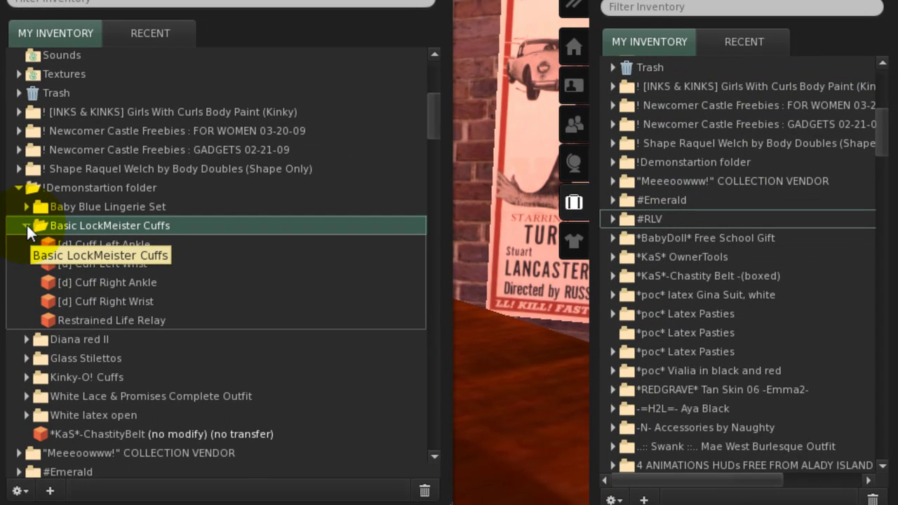
{"action": "left_click", "coordinate": [38, 329]}
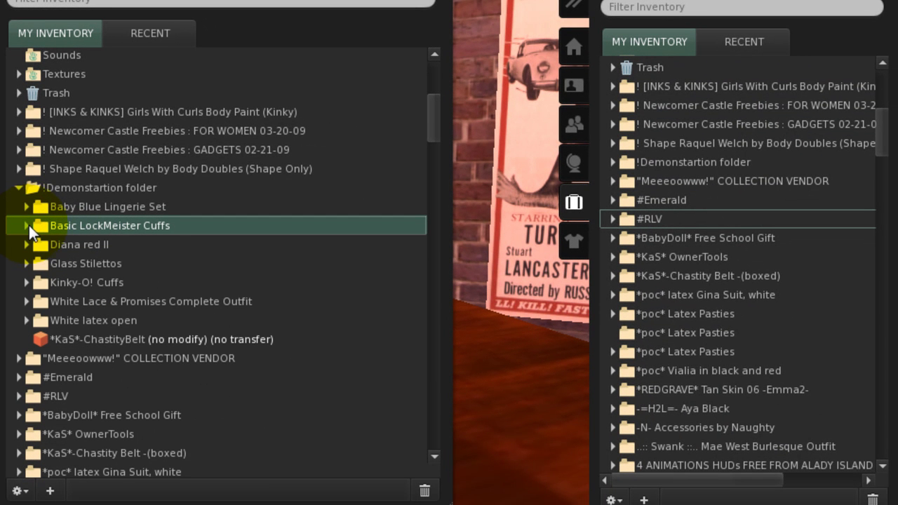
{"action": "left_click_drag", "start_coordinate": [42, 225], "coordinate": [596, 235]}
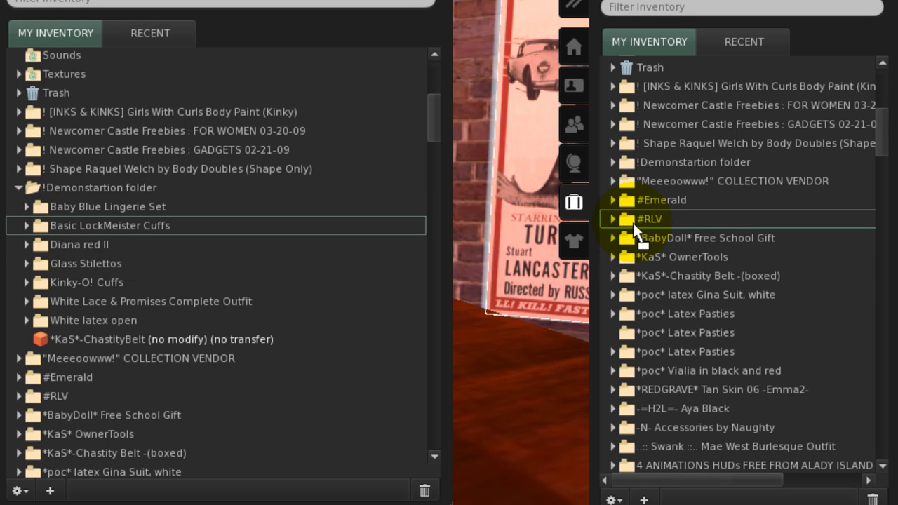
{"action": "left_click_drag", "start_coordinate": [633, 223], "coordinate": [631, 218]}
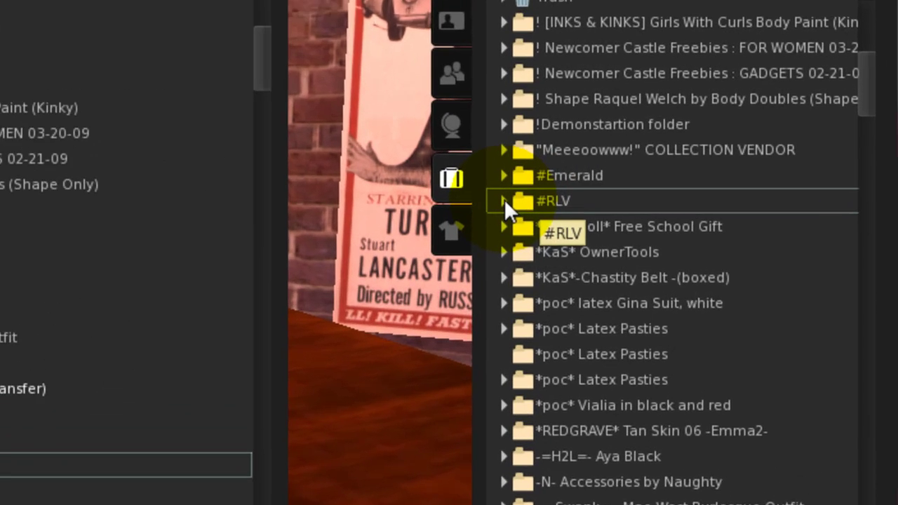
{"action": "left_click", "coordinate": [614, 219]}
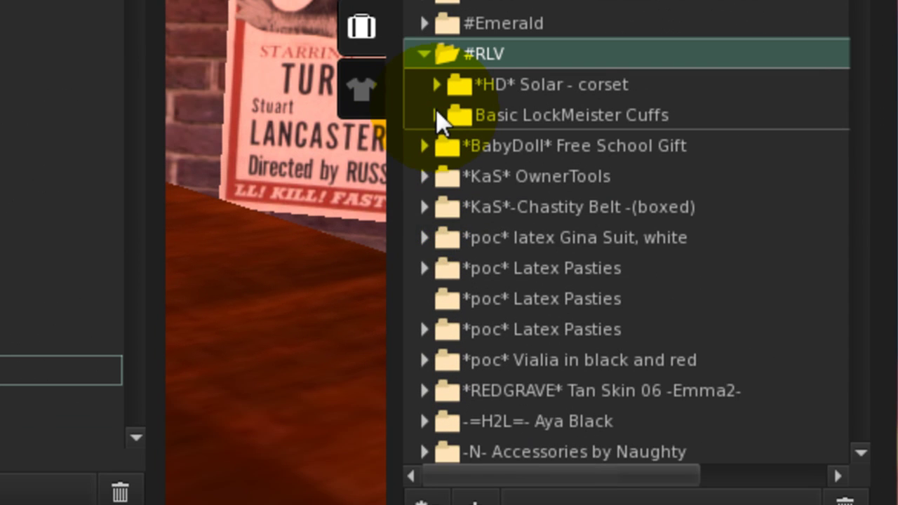
Step: Wear the right and left wrist cuffs from #RLV's Basic LockMeister Cuffs folder and check their attachment points
{"action": "left_click", "coordinate": [436, 116]}
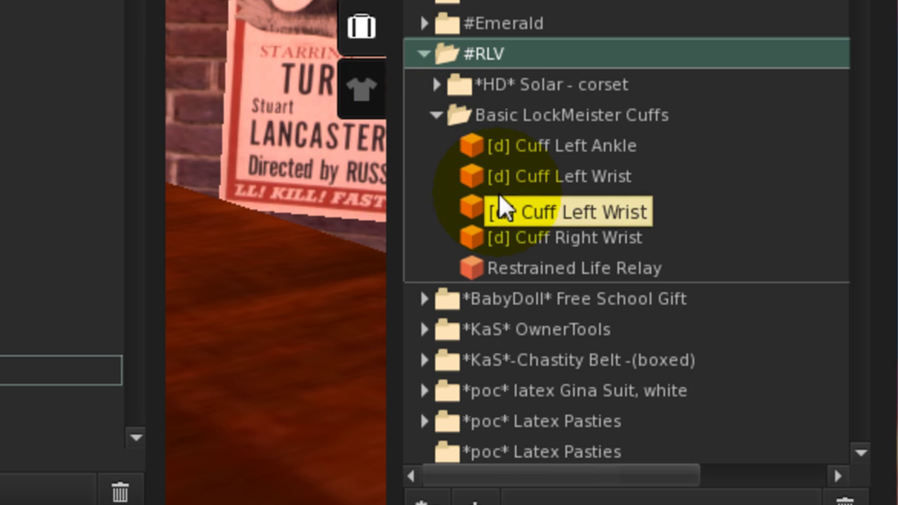
{"action": "left_click", "coordinate": [543, 233]}
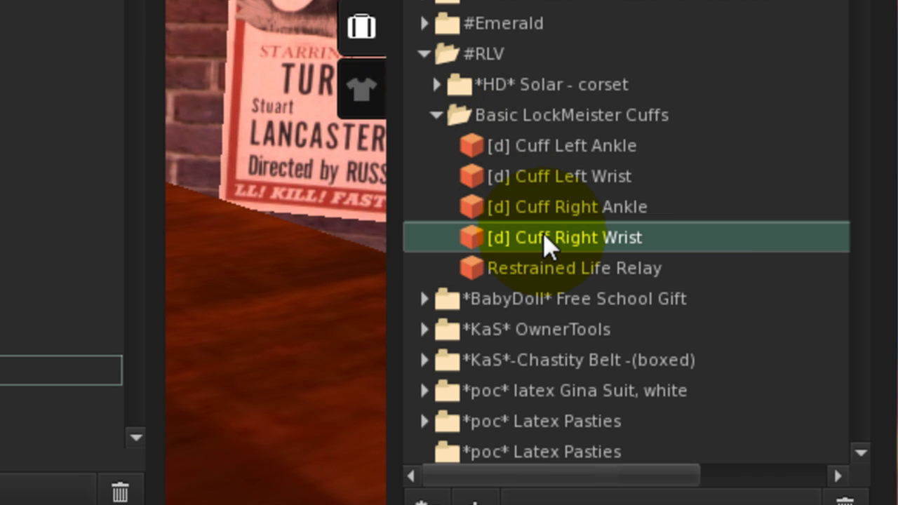
{"action": "right_click", "coordinate": [543, 233]}
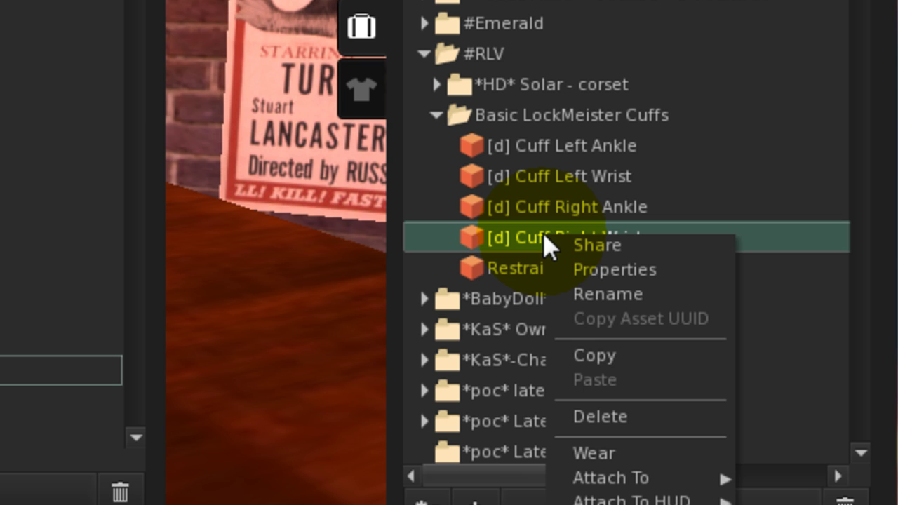
{"action": "left_click", "coordinate": [593, 455]}
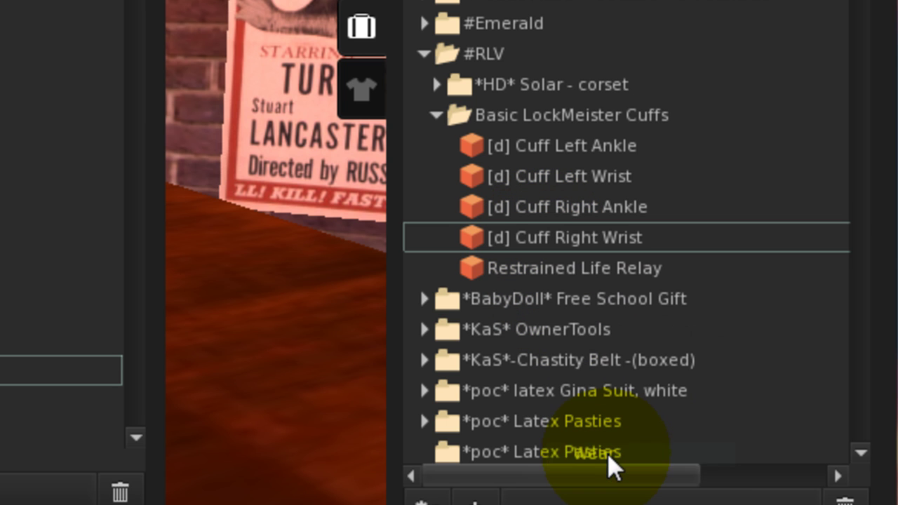
{"action": "left_click", "coordinate": [586, 182]}
{"action": "right_click", "coordinate": [583, 181]}
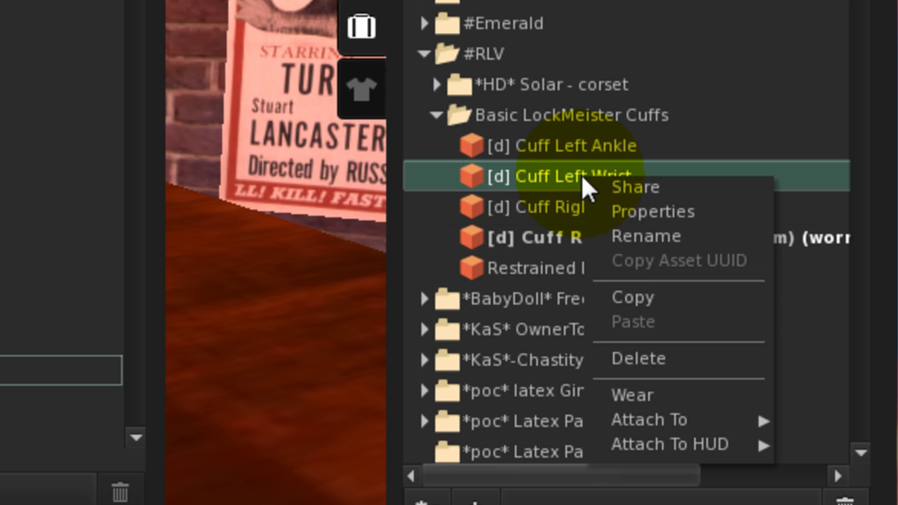
{"action": "left_click", "coordinate": [647, 397]}
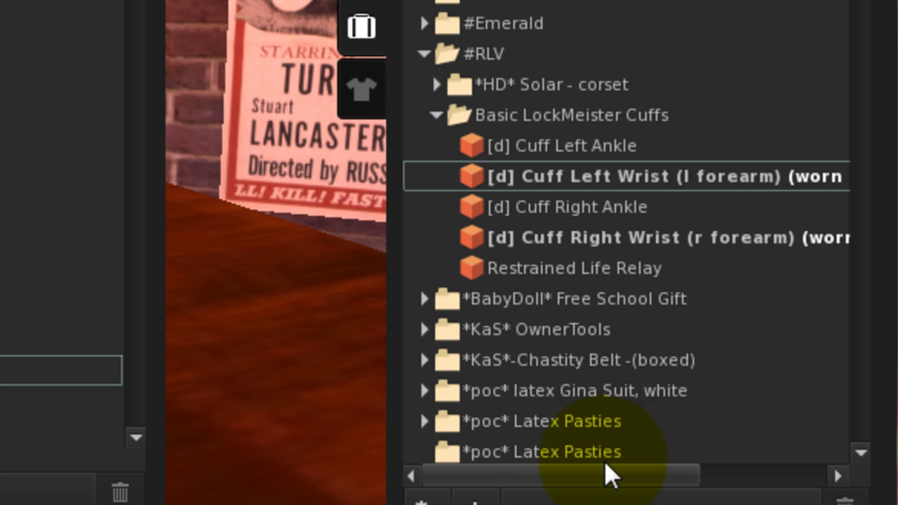
{"action": "left_click_drag", "start_coordinate": [599, 478], "coordinate": [723, 483]}
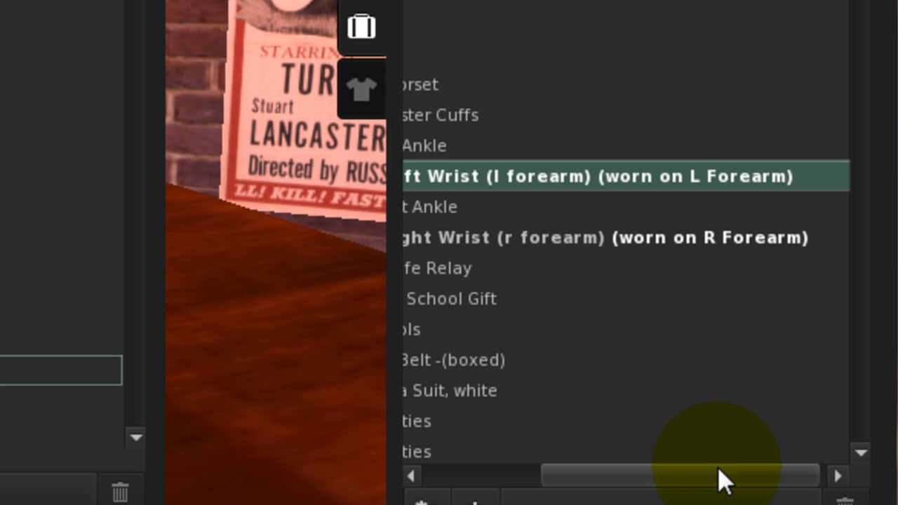
Step: Detach the worn left wrist cuff from the avatar
{"action": "left_click_drag", "start_coordinate": [723, 482], "coordinate": [597, 483]}
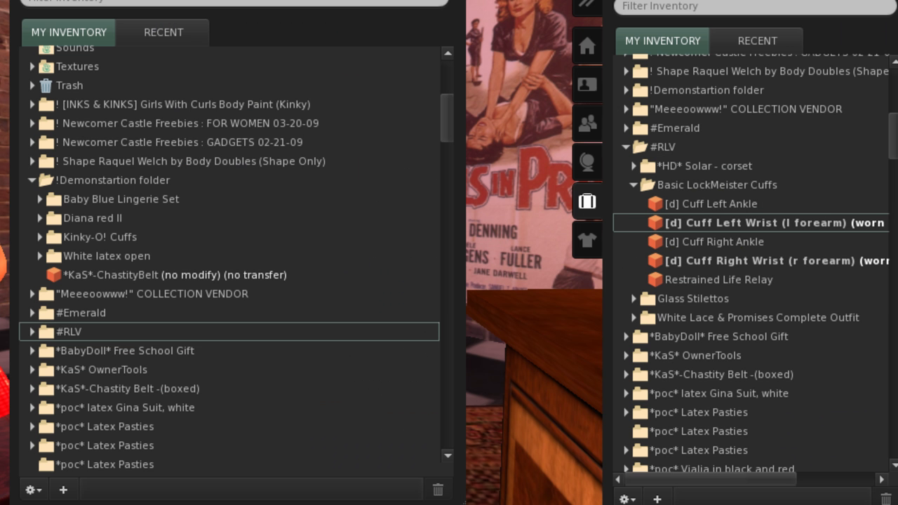
{"action": "right_click", "coordinate": [713, 220]}
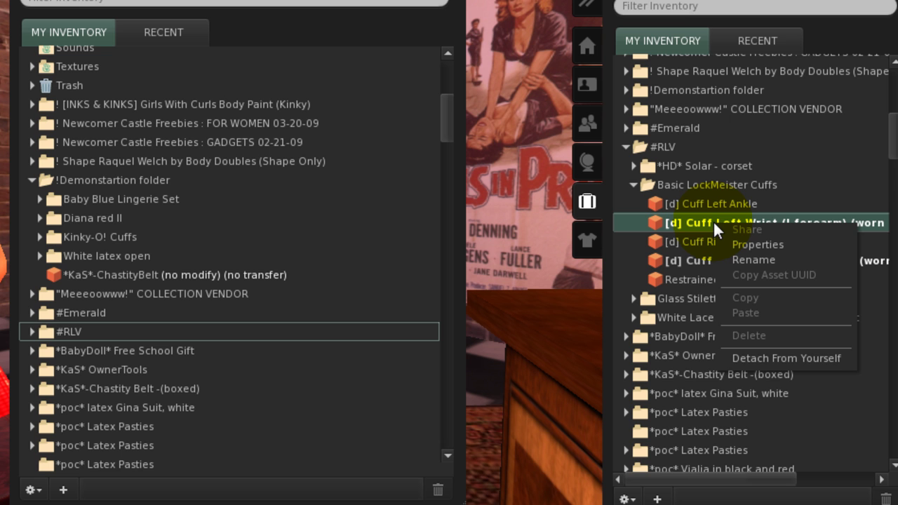
{"action": "left_click", "coordinate": [756, 359]}
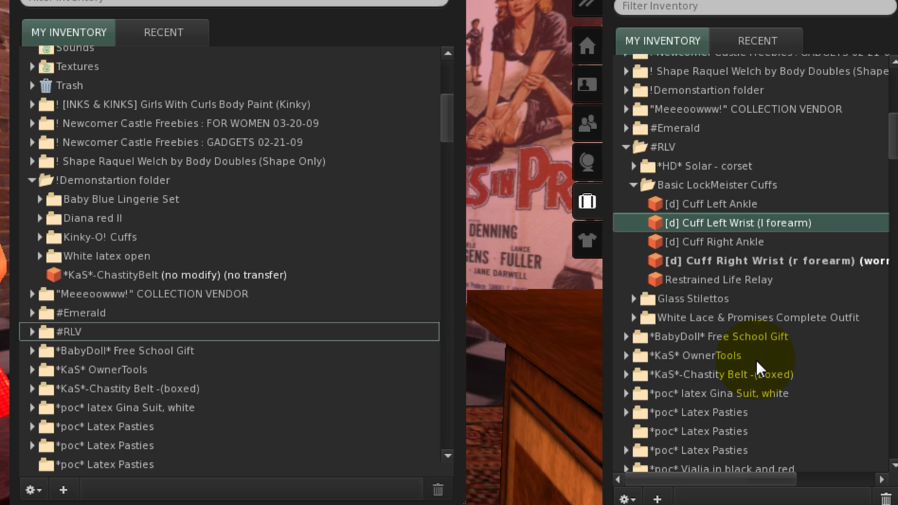
Step: Detach the worn right wrist cuff from the avatar
{"action": "right_click", "coordinate": [720, 258]}
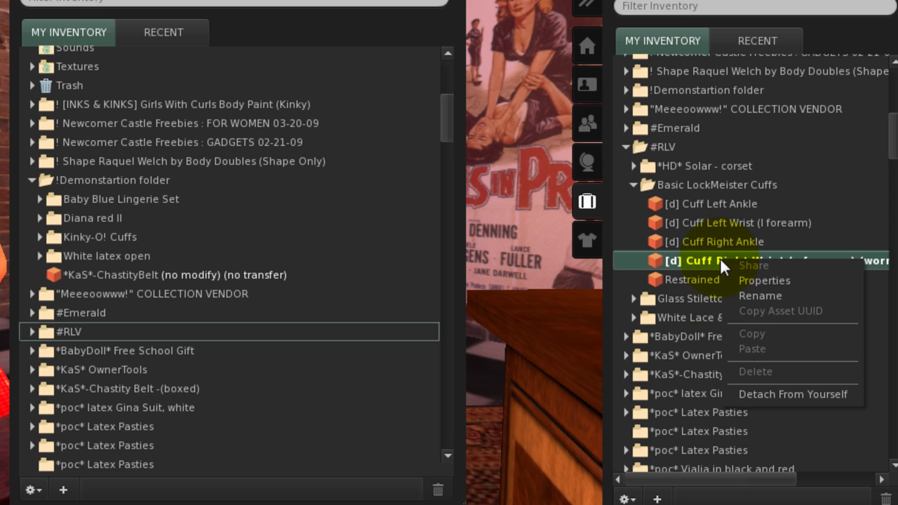
{"action": "left_click", "coordinate": [747, 394]}
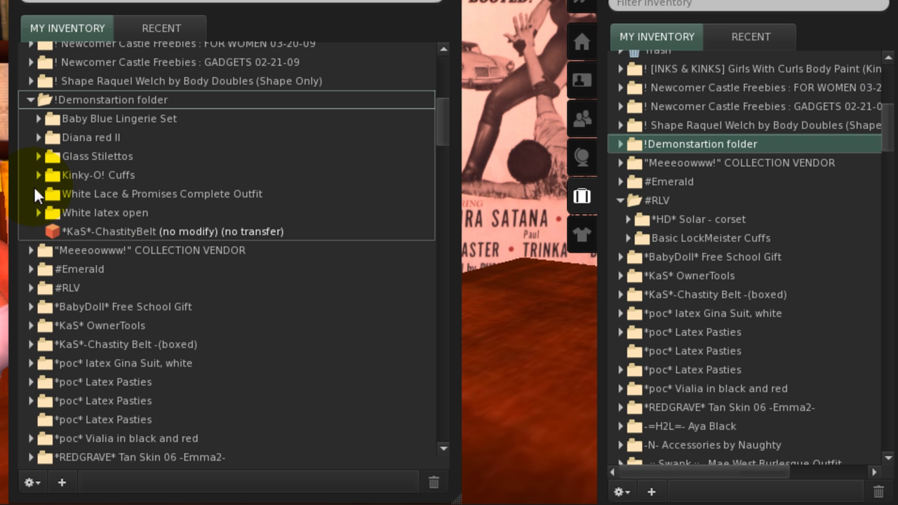
Step: Move the Glass Stilettos folder from !Demonstartion folder into #RLV and expand it there to check its contents
{"action": "left_click_drag", "start_coordinate": [52, 158], "coordinate": [638, 197]}
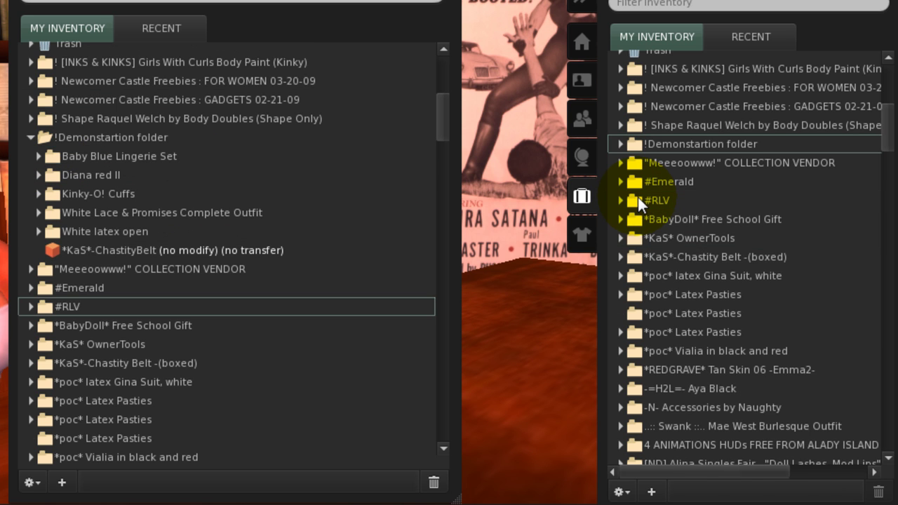
{"action": "left_click", "coordinate": [620, 199]}
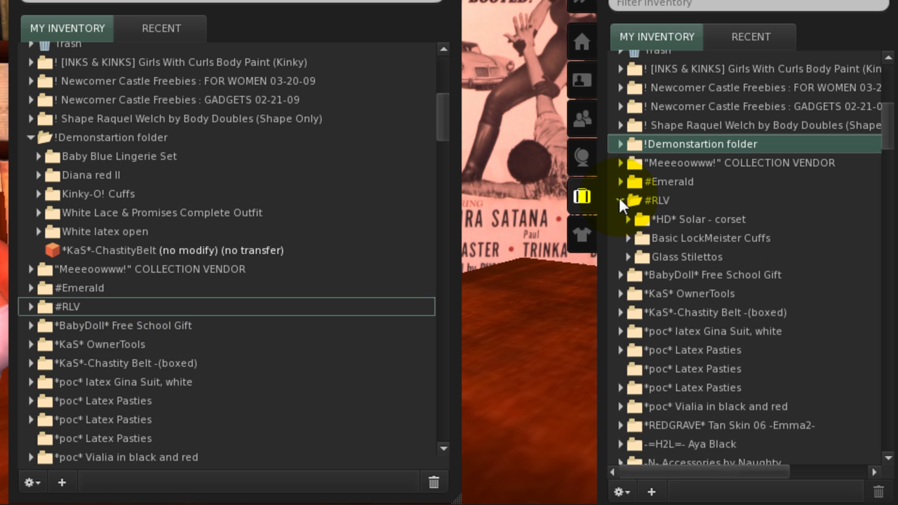
{"action": "left_click", "coordinate": [627, 257]}
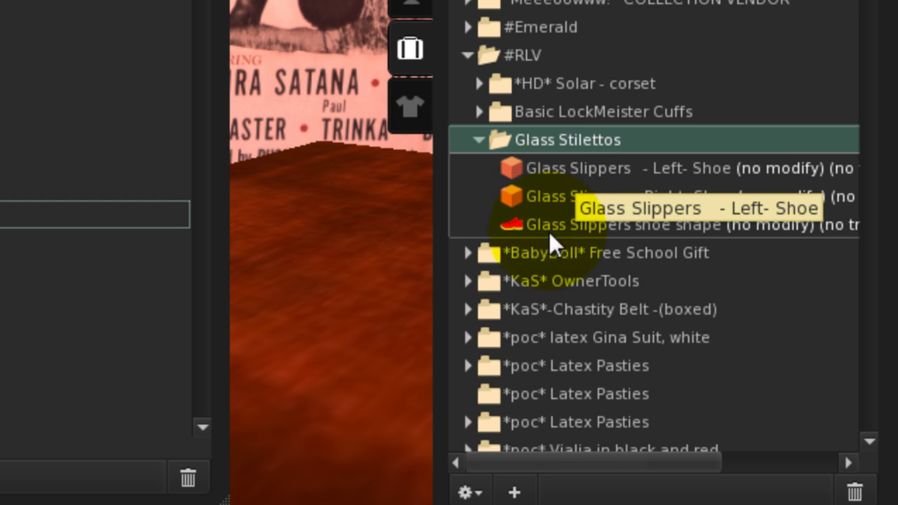
{"action": "mouse_move", "coordinate": [576, 462]}
{"action": "left_mouse_down"}
{"action": "mouse_move", "coordinate": [649, 462]}
{"action": "mouse_move", "coordinate": [562, 463]}
{"action": "left_mouse_up"}
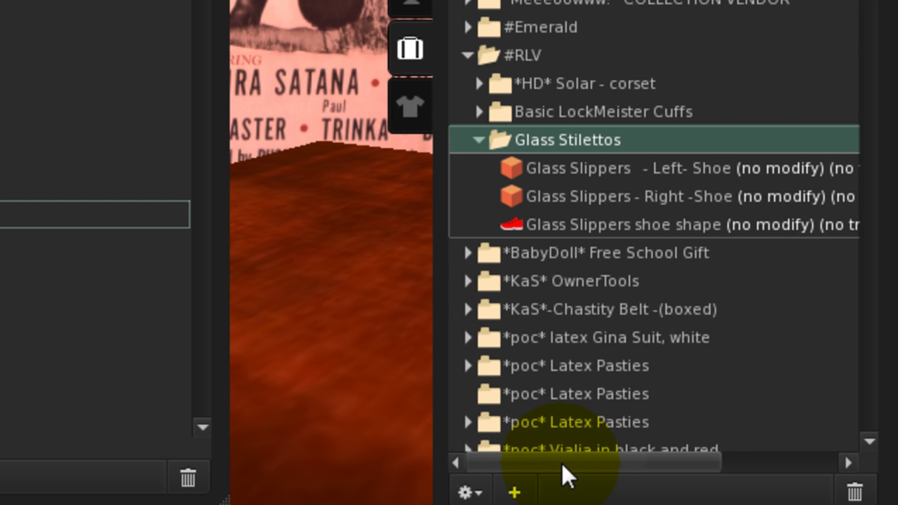
Step: Create a subfolder named "Left shoe (left foot)" inside #RLV's Glass Stilettos folder
{"action": "right_click", "coordinate": [585, 137]}
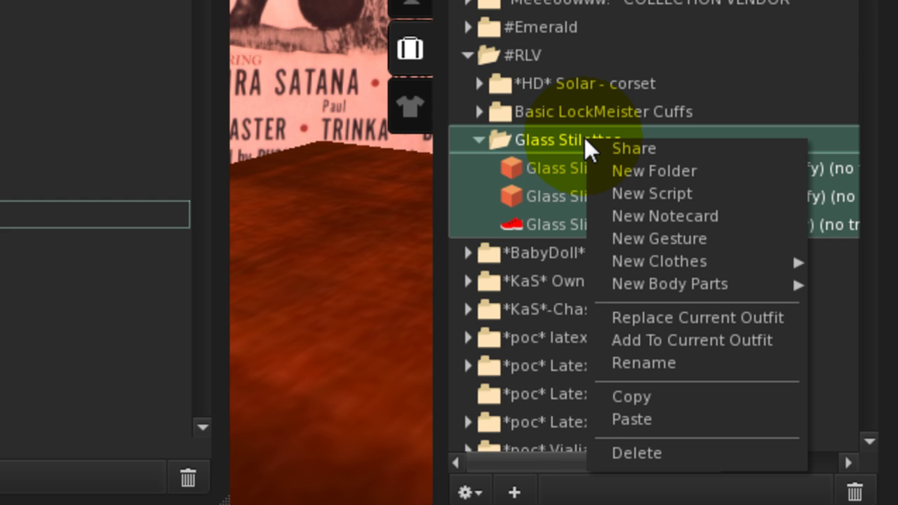
{"action": "left_click", "coordinate": [644, 172]}
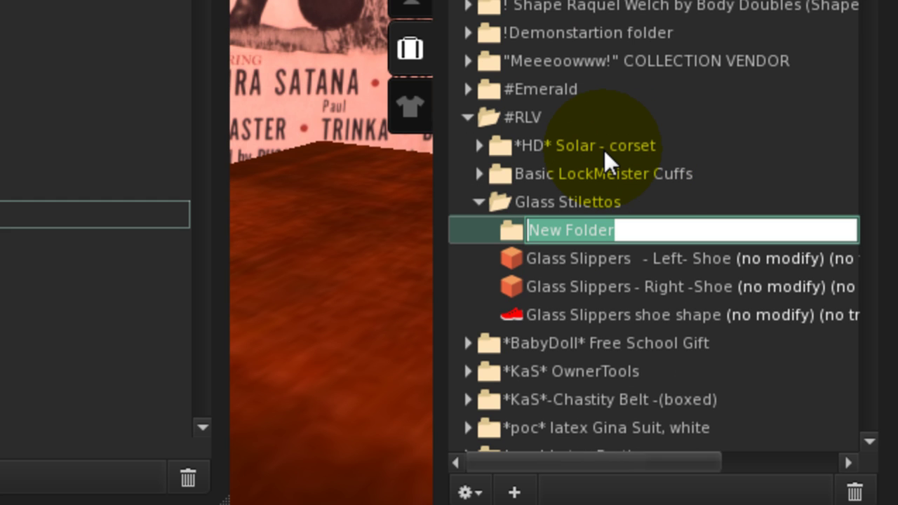
{"action": "type", "text": "Lef"}
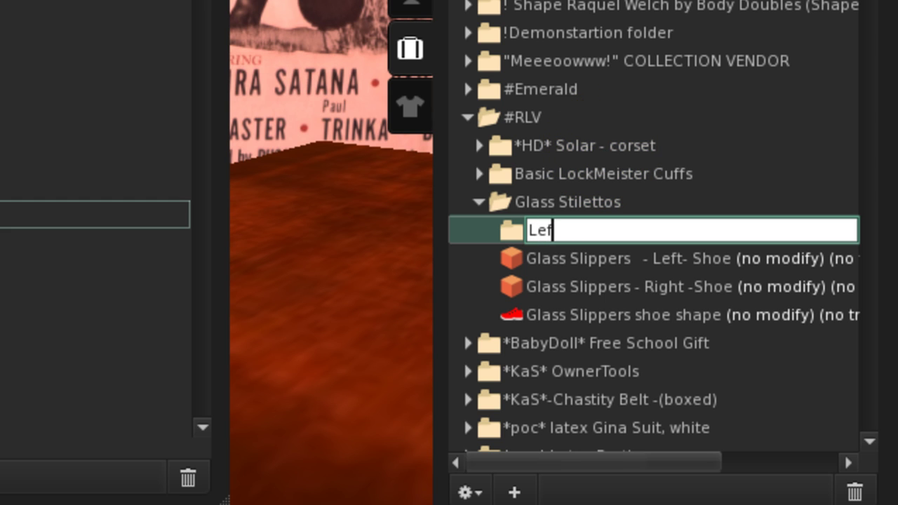
{"action": "type", "text": "t shoe"}
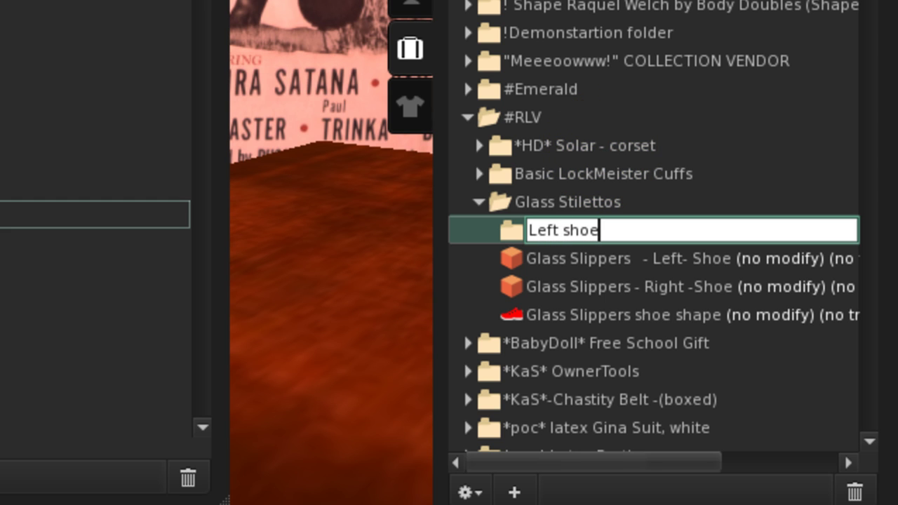
{"action": "type", "text": " (left"}
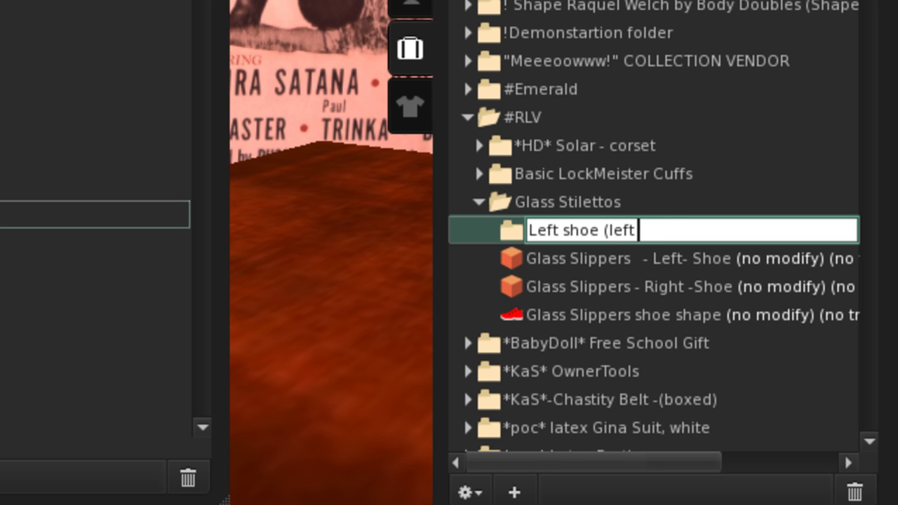
{"action": "type", "text": " foot)"}
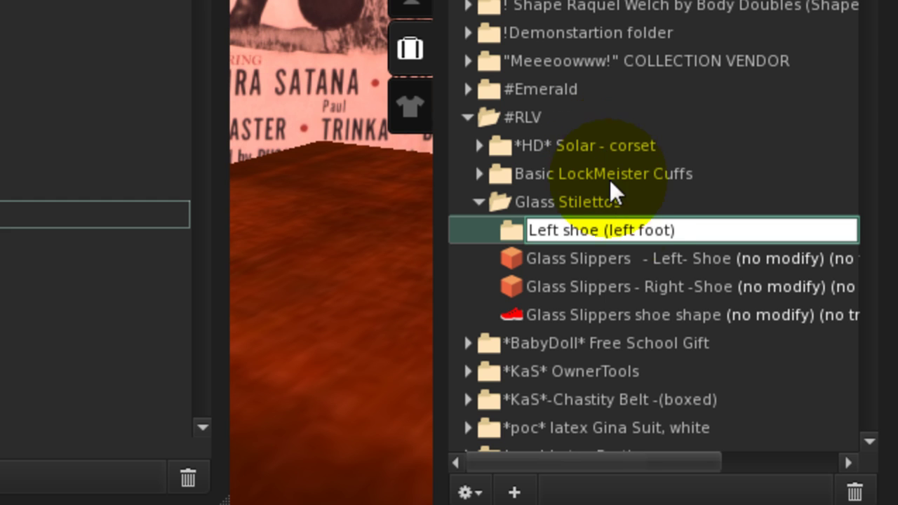
Step: Move the Glass Slippers - Left- Shoe item into the Left shoe (left foot) folder and check that folder
{"action": "left_click", "coordinate": [607, 259]}
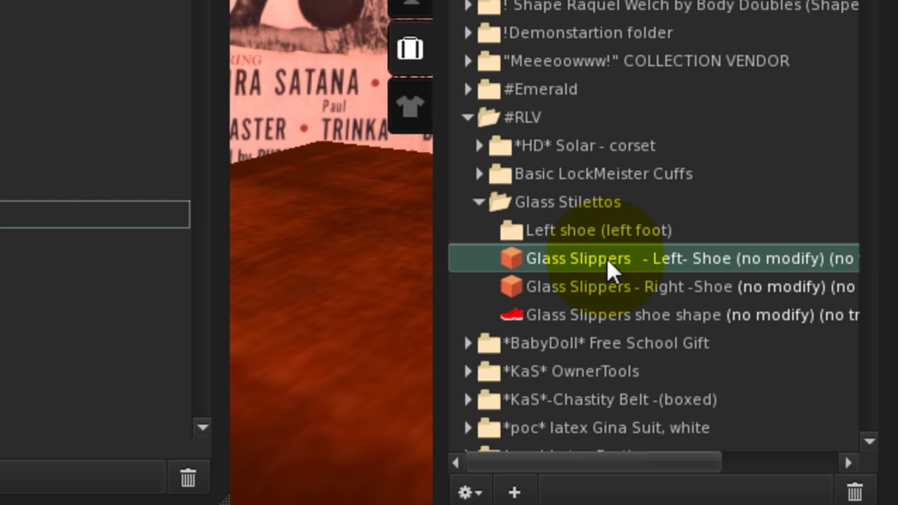
{"action": "left_click_drag", "start_coordinate": [607, 259], "coordinate": [596, 230]}
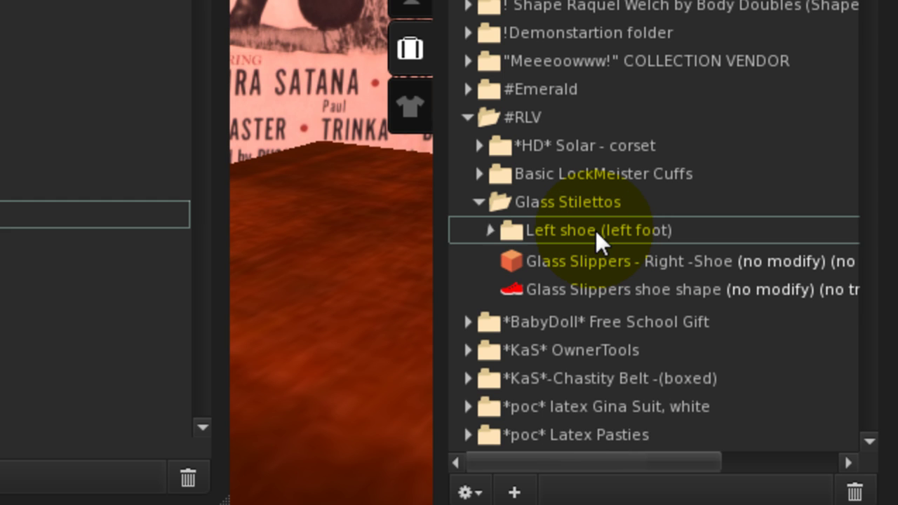
{"action": "left_click", "coordinate": [490, 229]}
{"action": "left_click", "coordinate": [490, 229]}
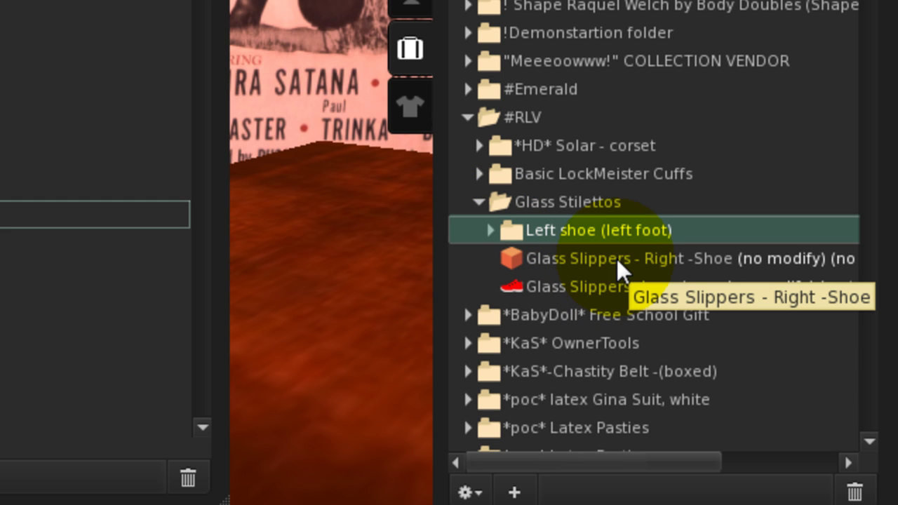
Step: Create a second subfolder named "Right shoe (right foot)" inside the Glass Stilettos folder
{"action": "right_click", "coordinate": [577, 198]}
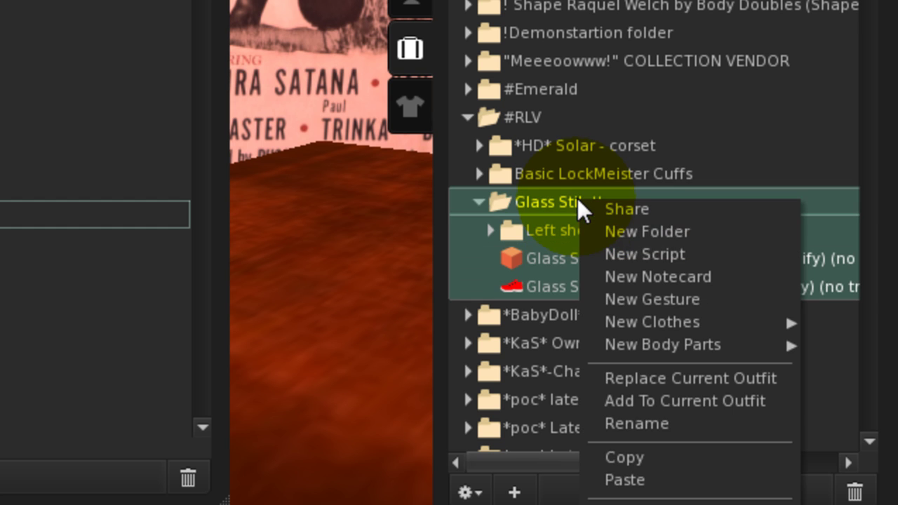
{"action": "left_click", "coordinate": [637, 232]}
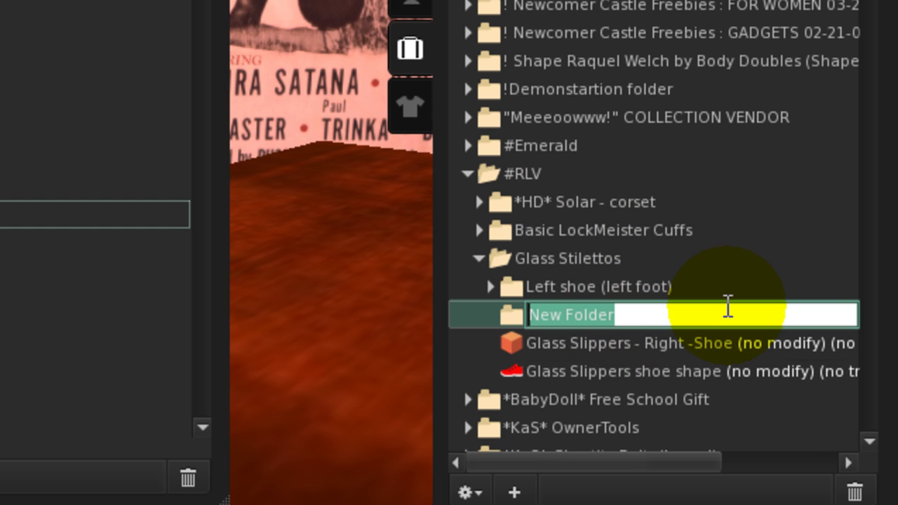
{"action": "type", "text": "Right s"}
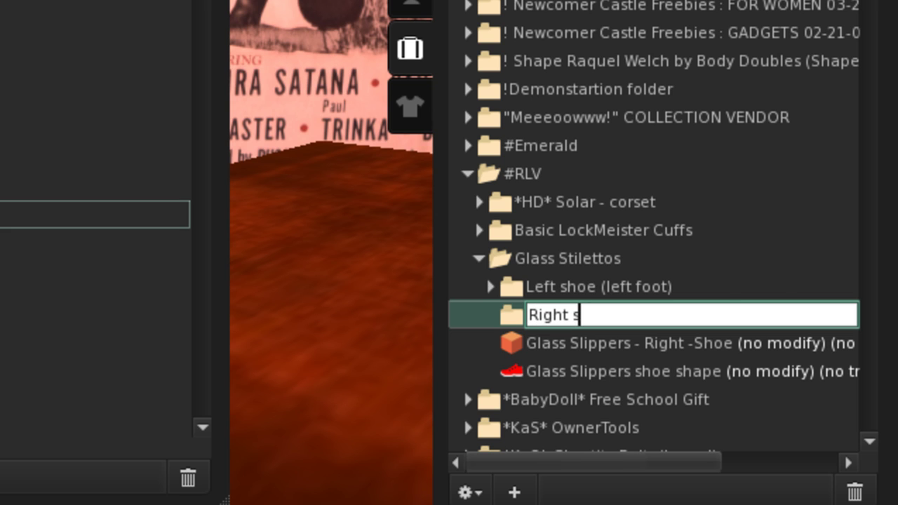
{"action": "type", "text": "hoe (r"}
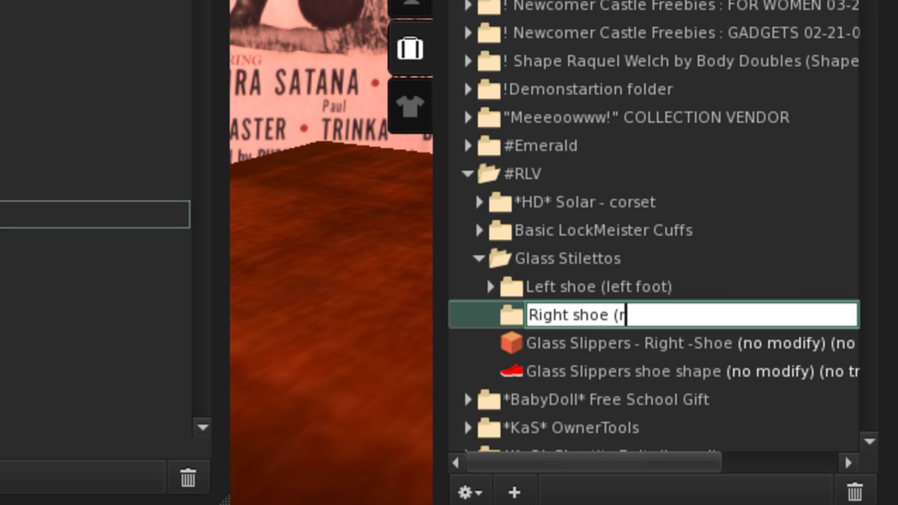
{"action": "type", "text": "ight foot"}
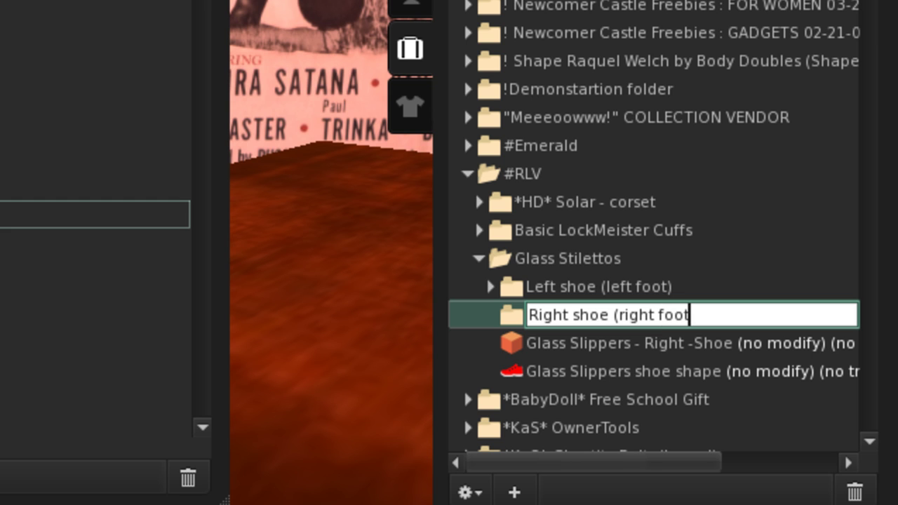
{"action": "type", "text": ")"}
{"action": "left_click", "coordinate": [713, 323]}
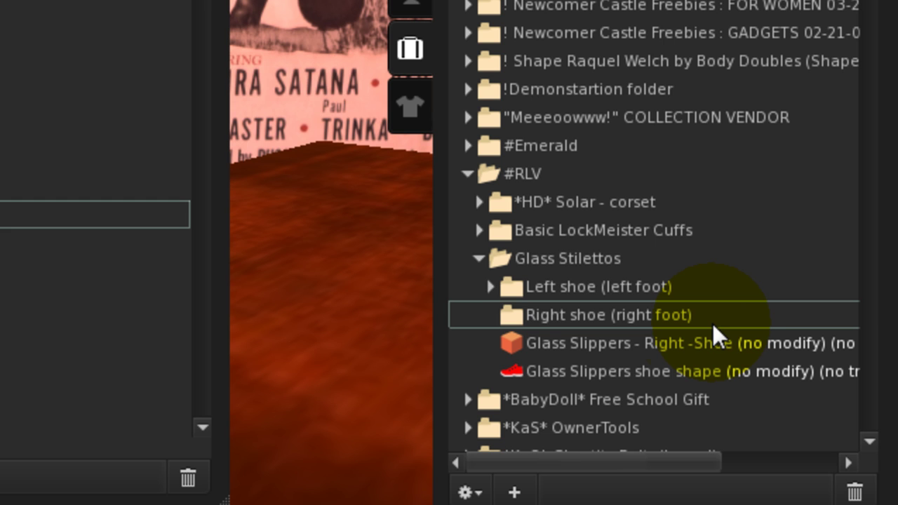
Step: Move the Glass Slippers - Right -Shoe item into the Right shoe (right foot) folder and collapse Glass Stilettos
{"action": "left_click", "coordinate": [514, 344]}
{"action": "left_click_drag", "start_coordinate": [513, 345], "coordinate": [559, 313]}
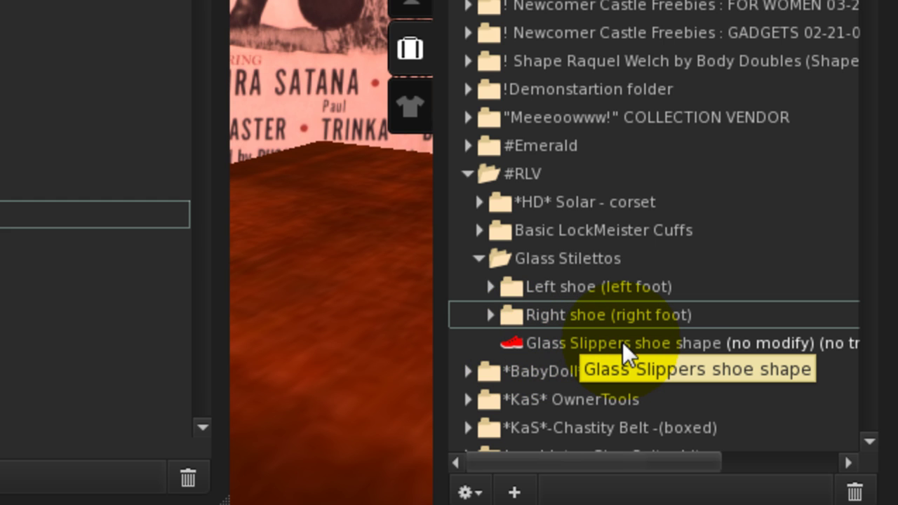
{"action": "left_click", "coordinate": [480, 257]}
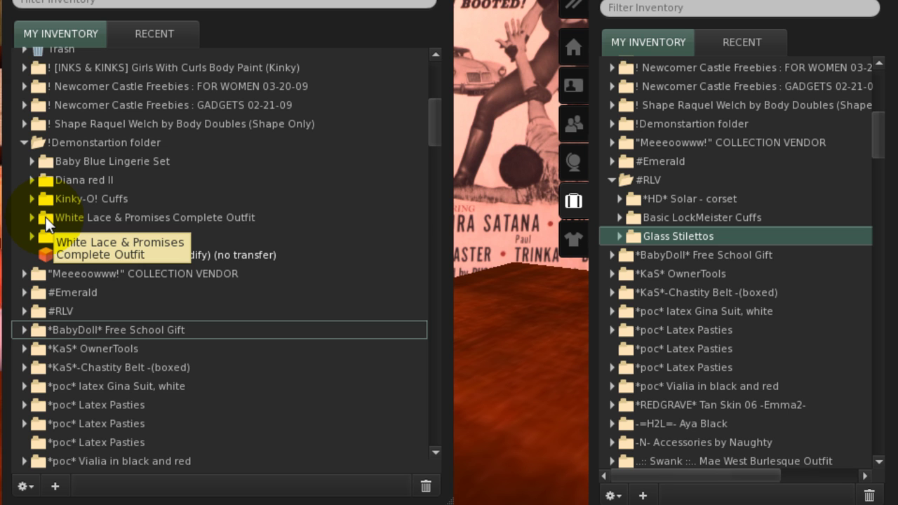
Step: Move the White Lace & Promises Complete Outfit folder from !Demonstartion folder into #RLV and expand it there
{"action": "left_click_drag", "start_coordinate": [47, 223], "coordinate": [654, 177]}
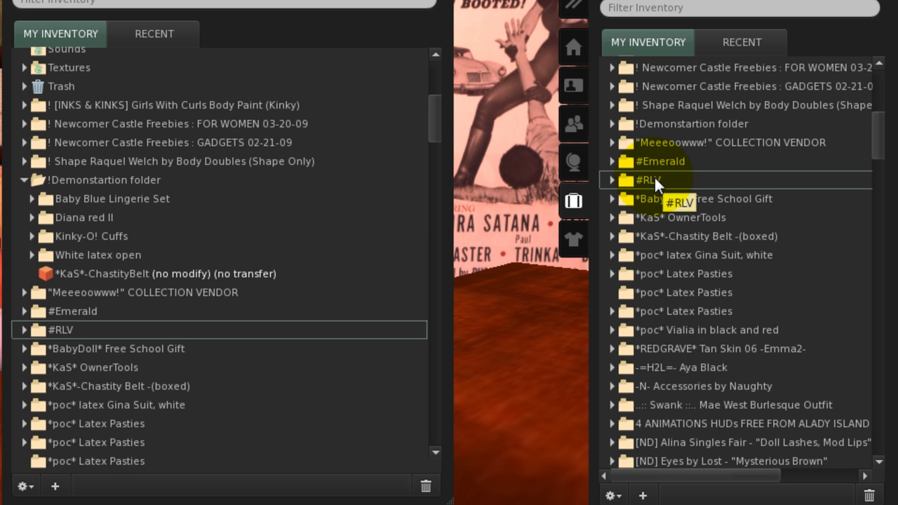
{"action": "left_click", "coordinate": [611, 180]}
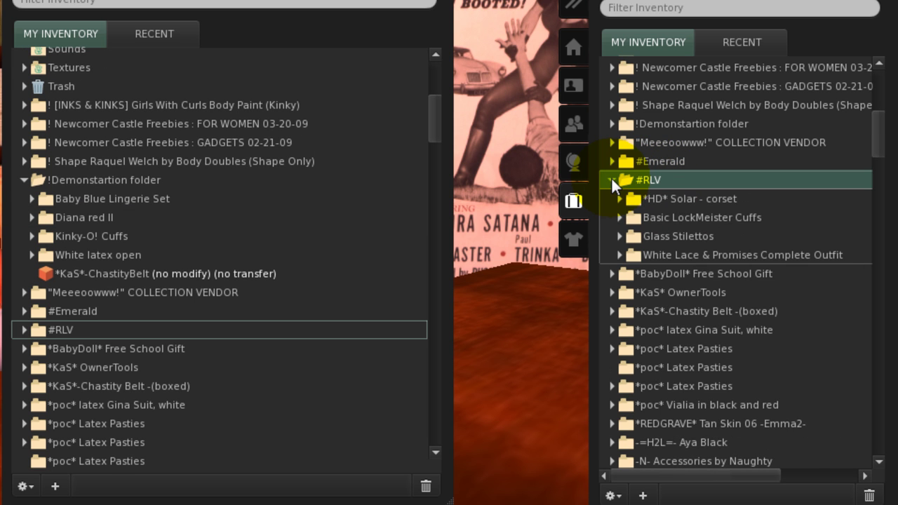
{"action": "left_click", "coordinate": [619, 254]}
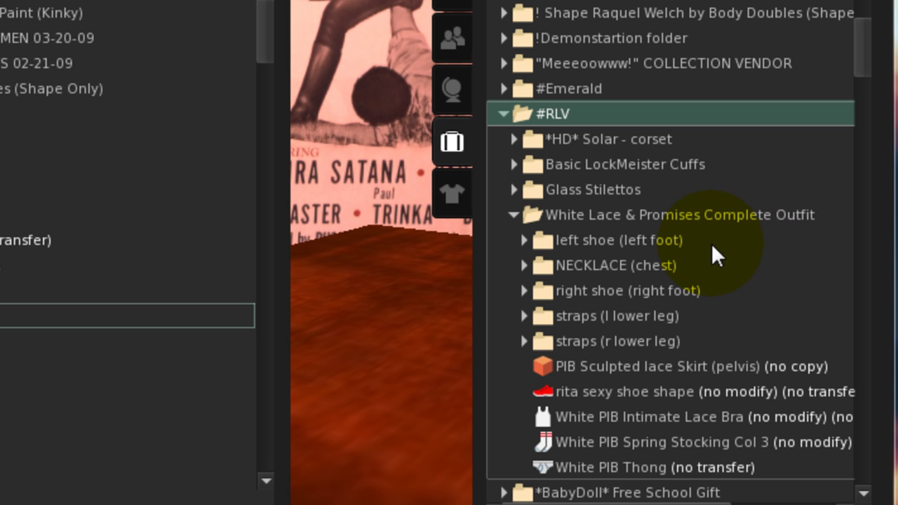
Step: Examine the shoe, necklace and strap subfolders of the White Lace & Promises outfit along with its loose items
{"action": "left_click", "coordinate": [523, 239]}
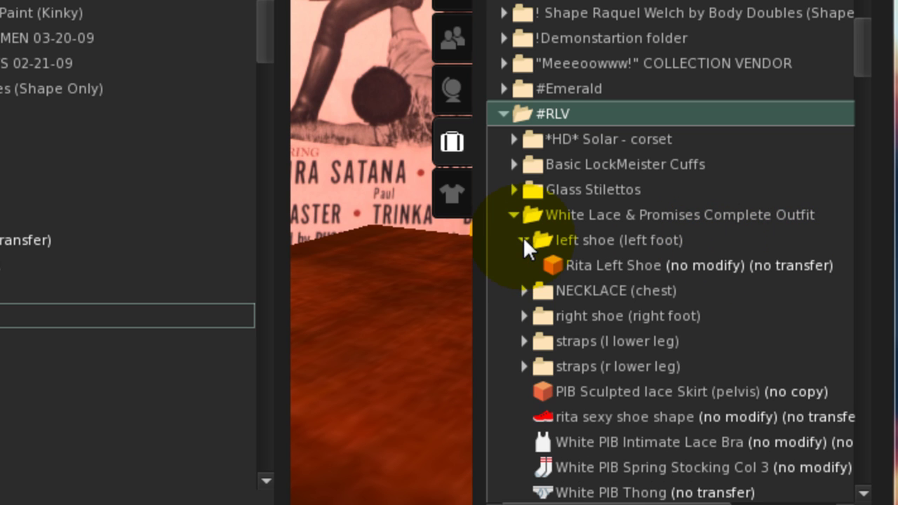
{"action": "left_click", "coordinate": [522, 316]}
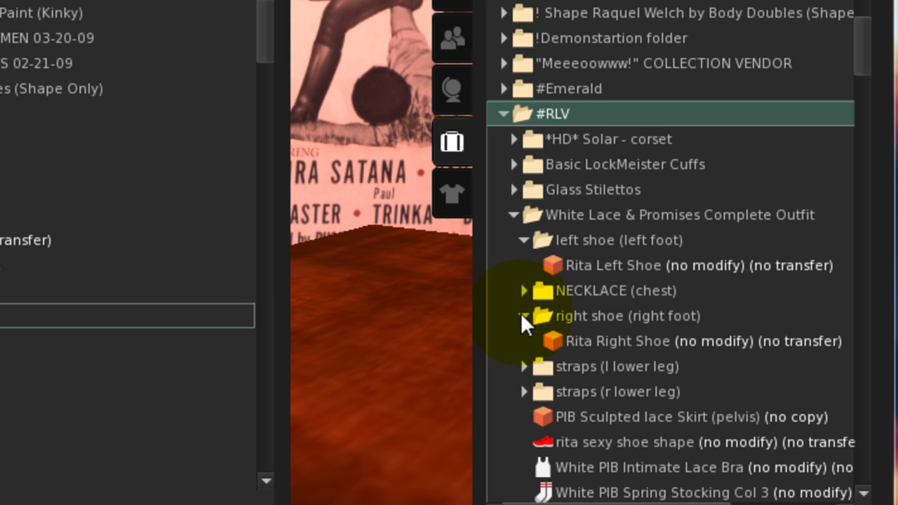
{"action": "left_click", "coordinate": [522, 289]}
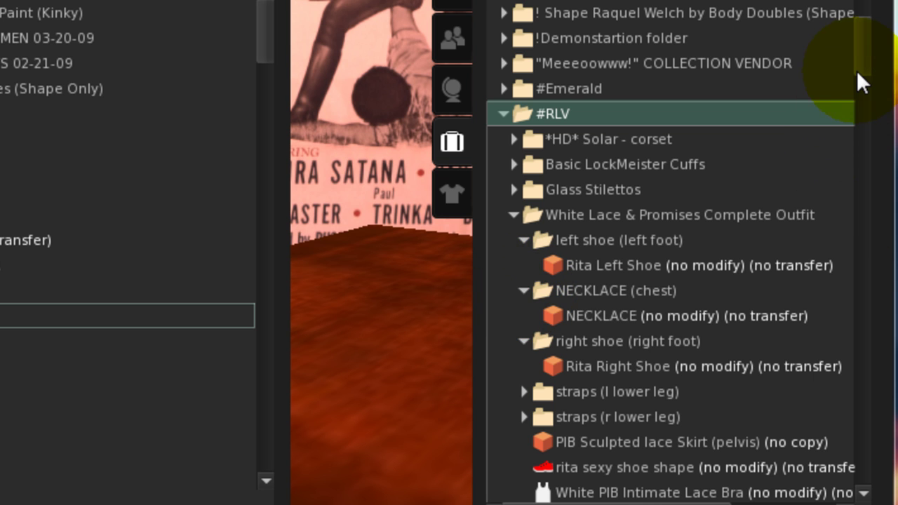
{"action": "left_click_drag", "start_coordinate": [863, 54], "coordinate": [863, 86]}
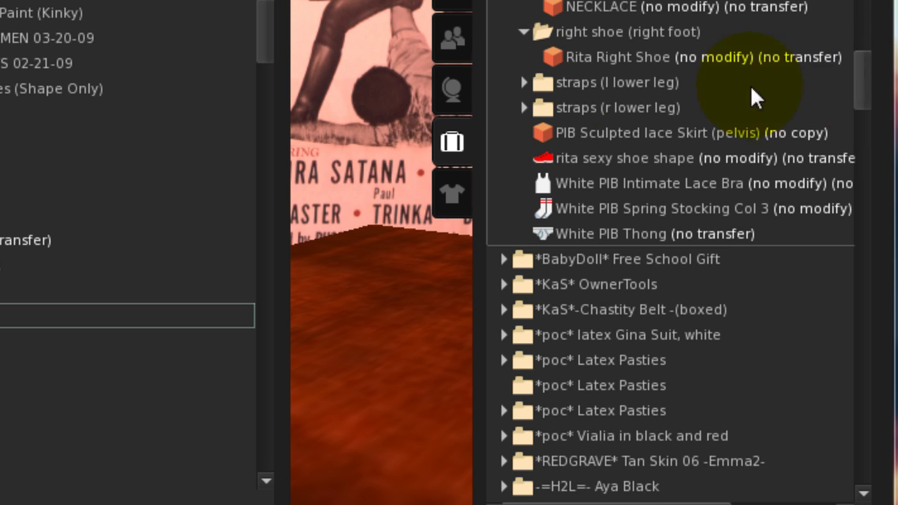
{"action": "left_click", "coordinate": [524, 81]}
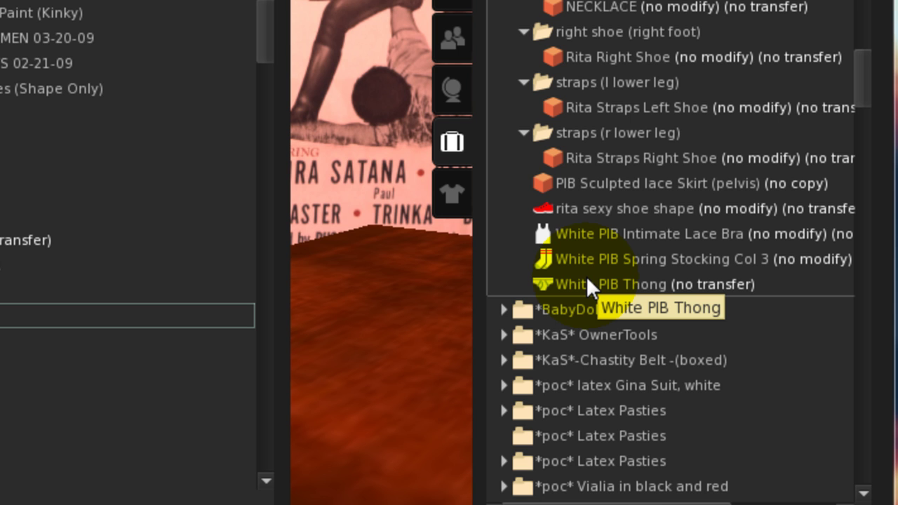
Step: Collapse the strap, shoe and necklace subfolders and the White Lace & Promises Complete Outfit folder
{"action": "left_click", "coordinate": [524, 133]}
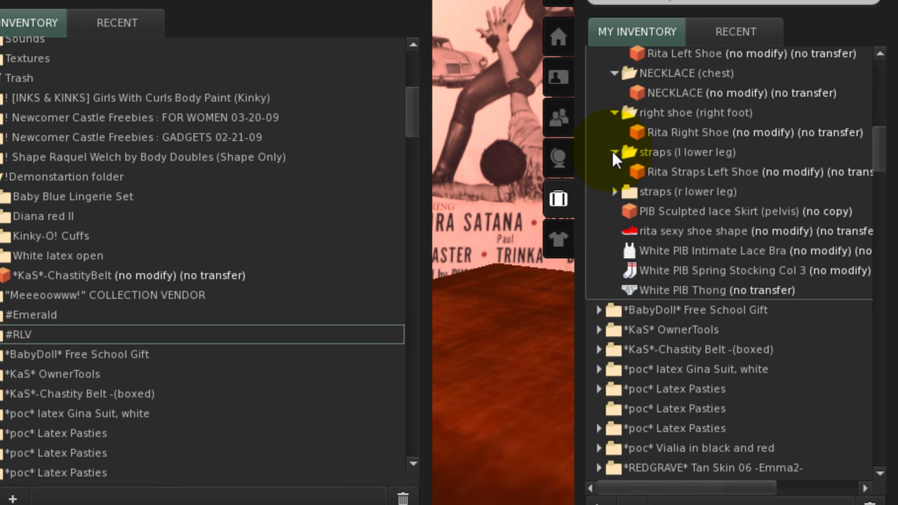
{"action": "left_click", "coordinate": [612, 152]}
{"action": "left_click", "coordinate": [613, 113]}
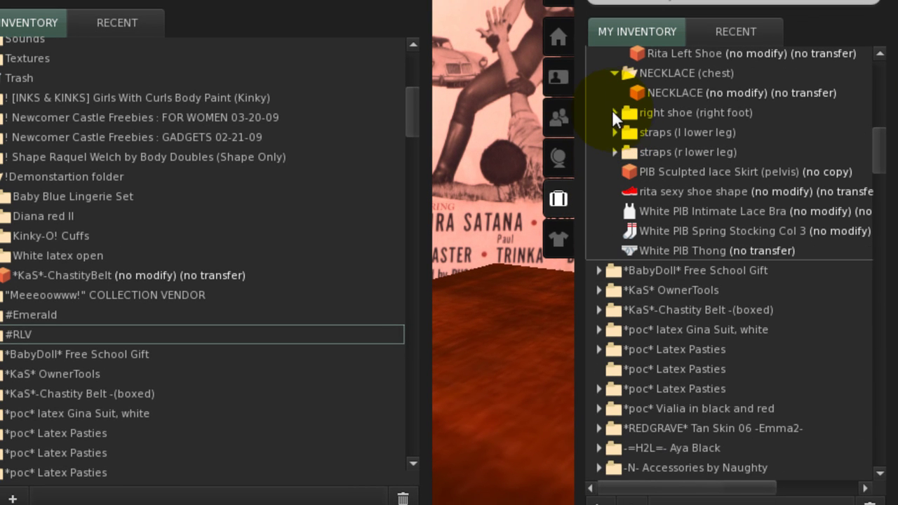
{"action": "left_click", "coordinate": [613, 73]}
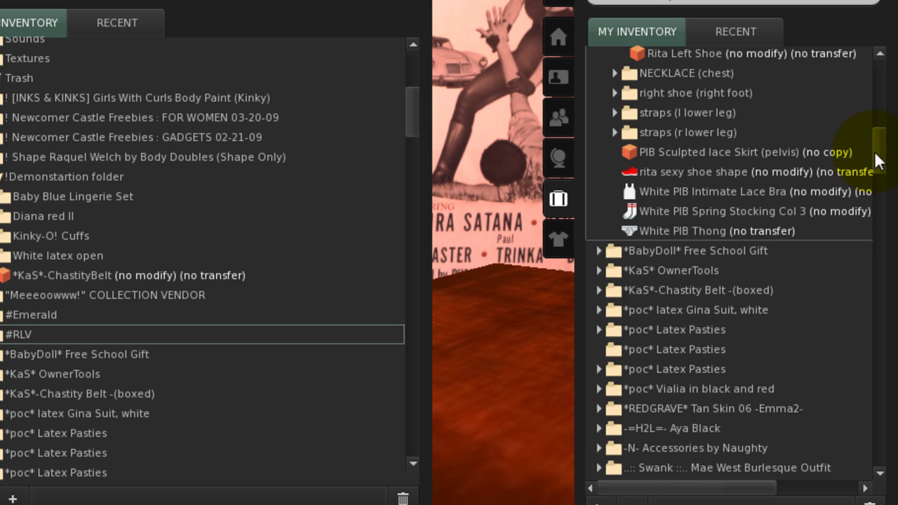
{"action": "left_click_drag", "start_coordinate": [880, 158], "coordinate": [881, 135]}
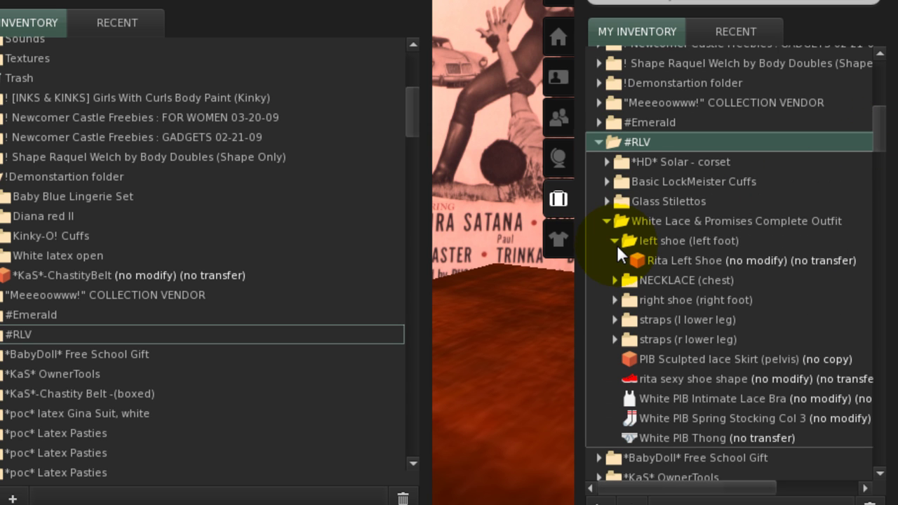
{"action": "left_click", "coordinate": [616, 240]}
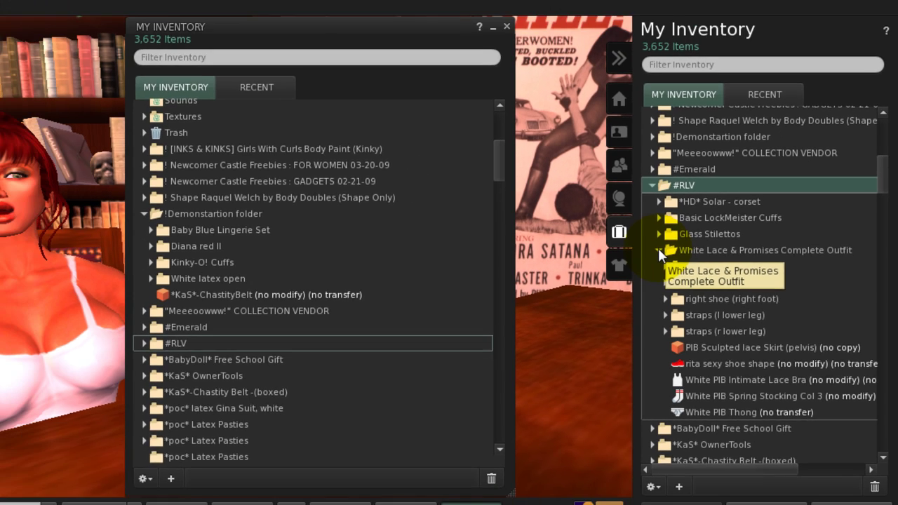
{"action": "left_click", "coordinate": [607, 220]}
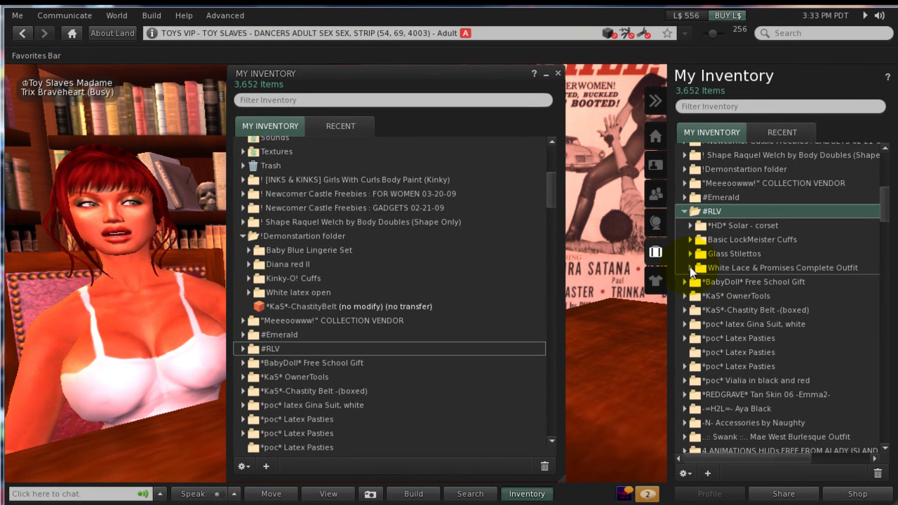